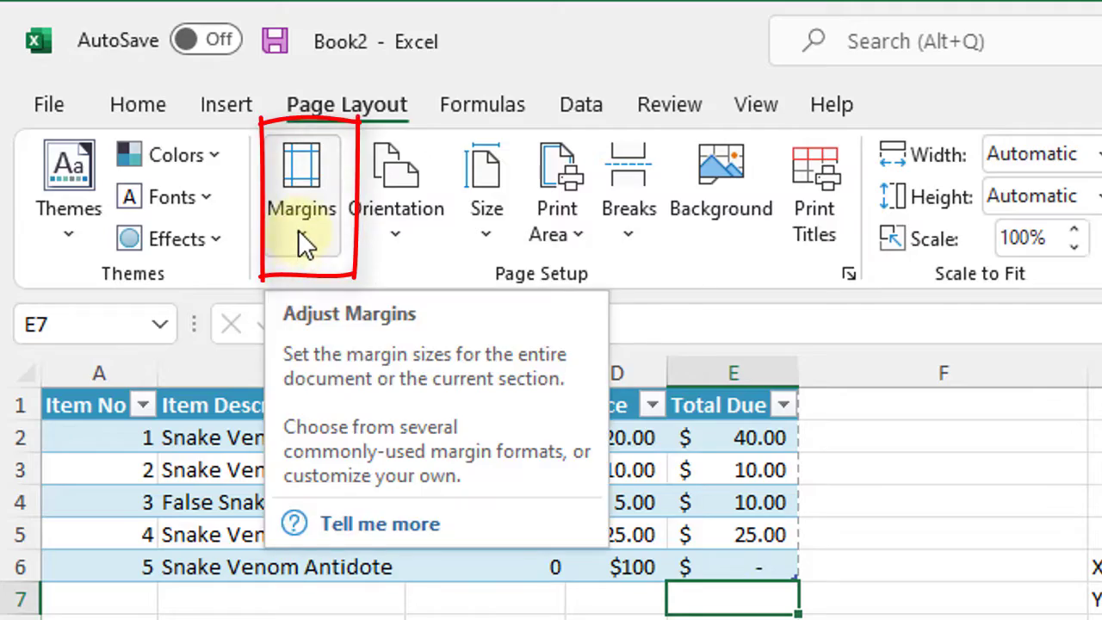
- Set the left and right page margins to 0.5 in Custom Margins
click(298, 230)
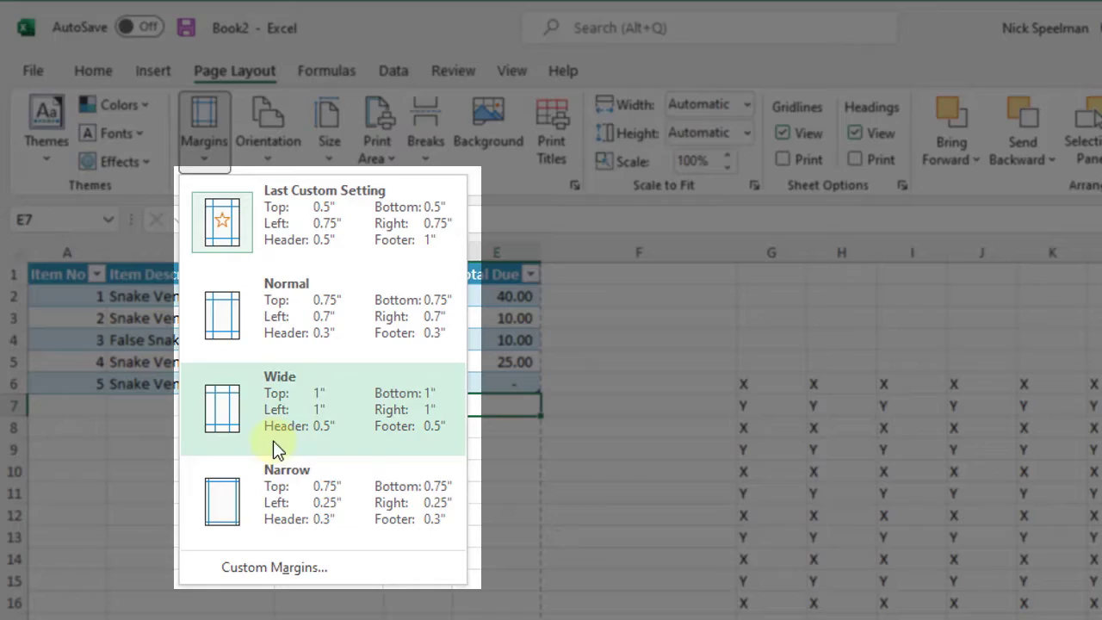
click(277, 568)
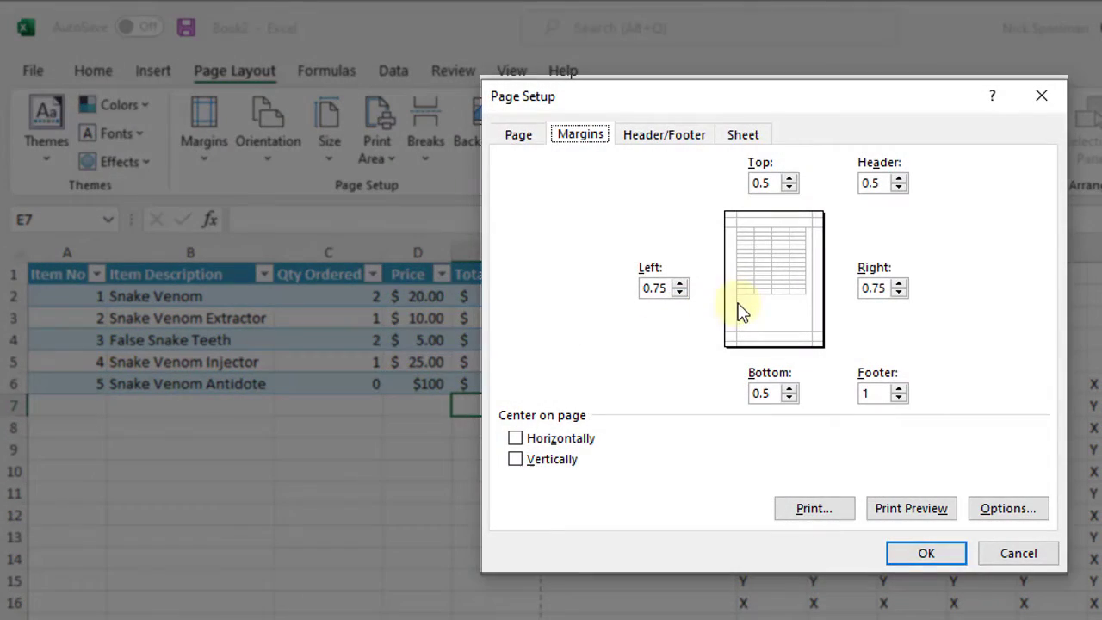
click(680, 293)
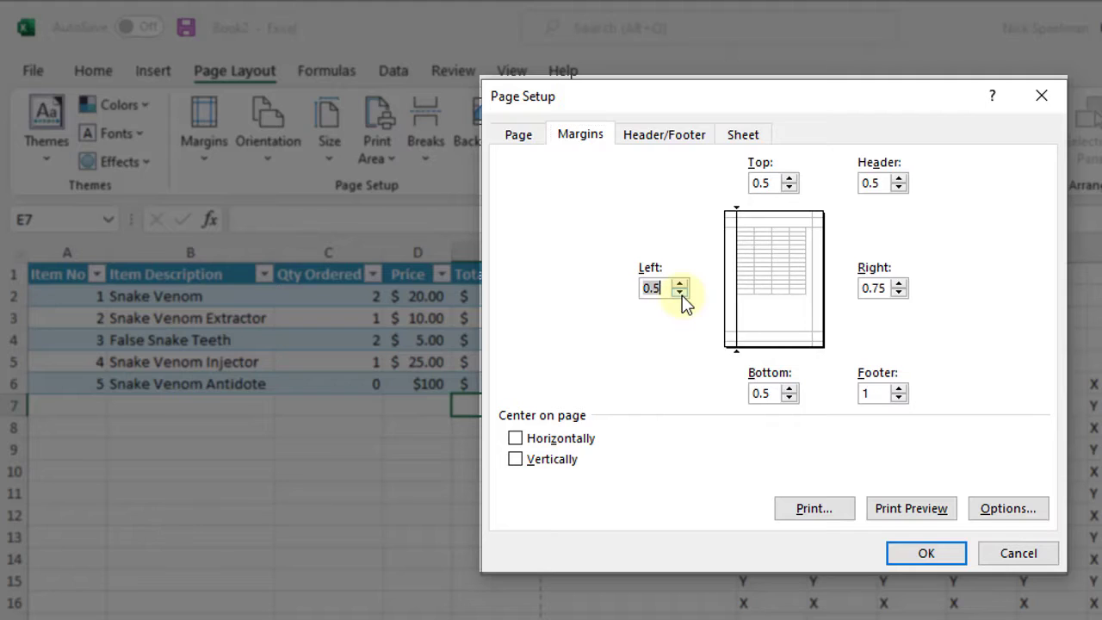
click(899, 293)
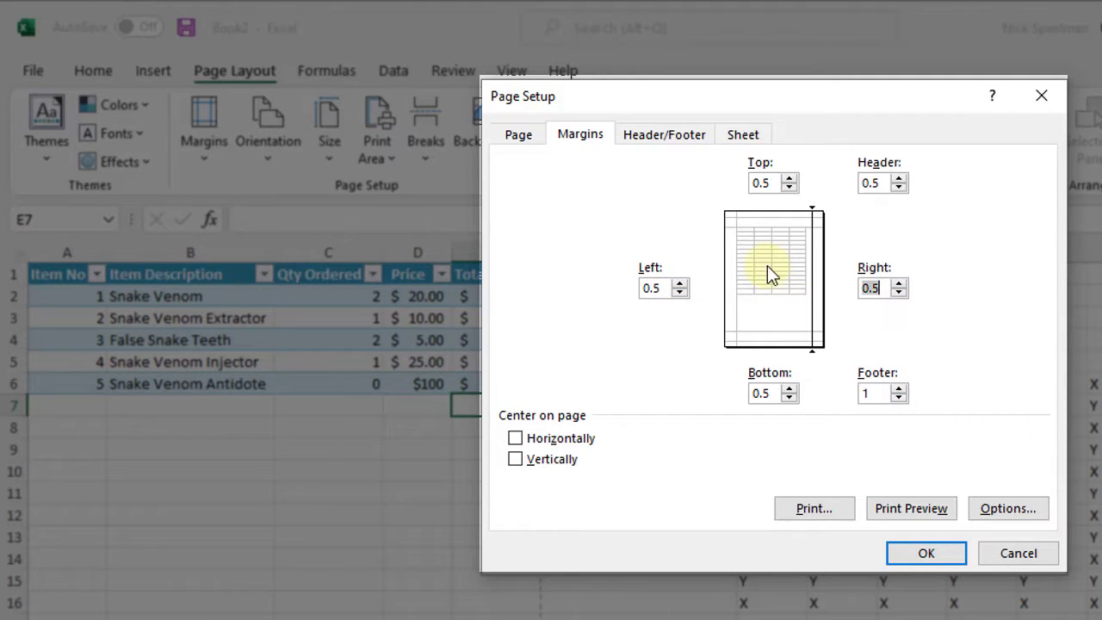
- Try horizontal and vertical centring in print preview, then clear both Center on page options
click(517, 440)
click(517, 462)
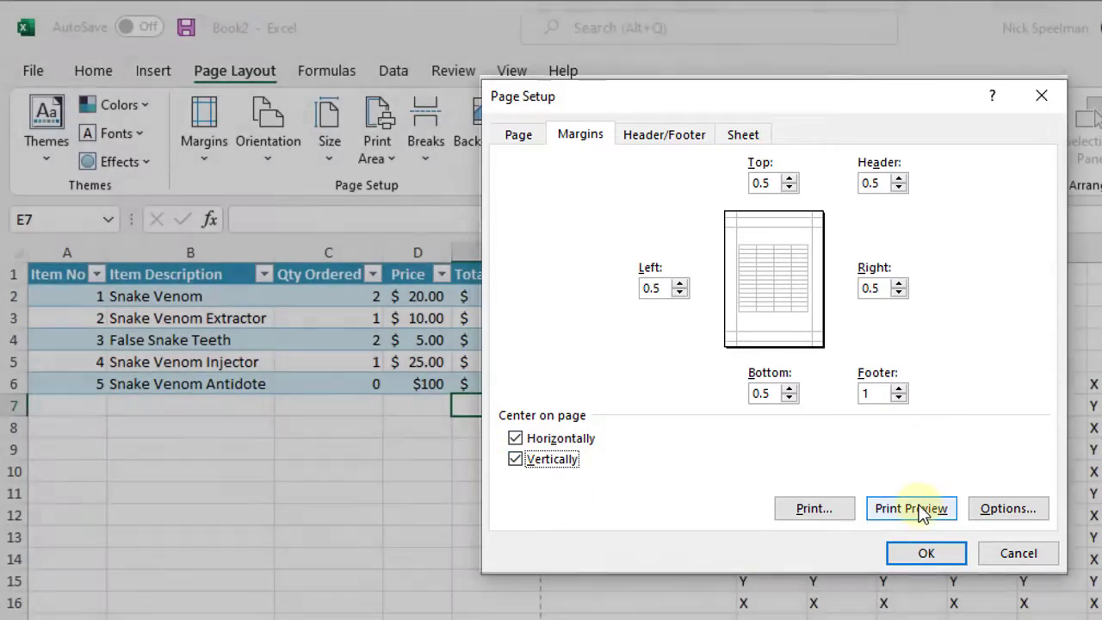
click(926, 553)
key(ctrl+p)
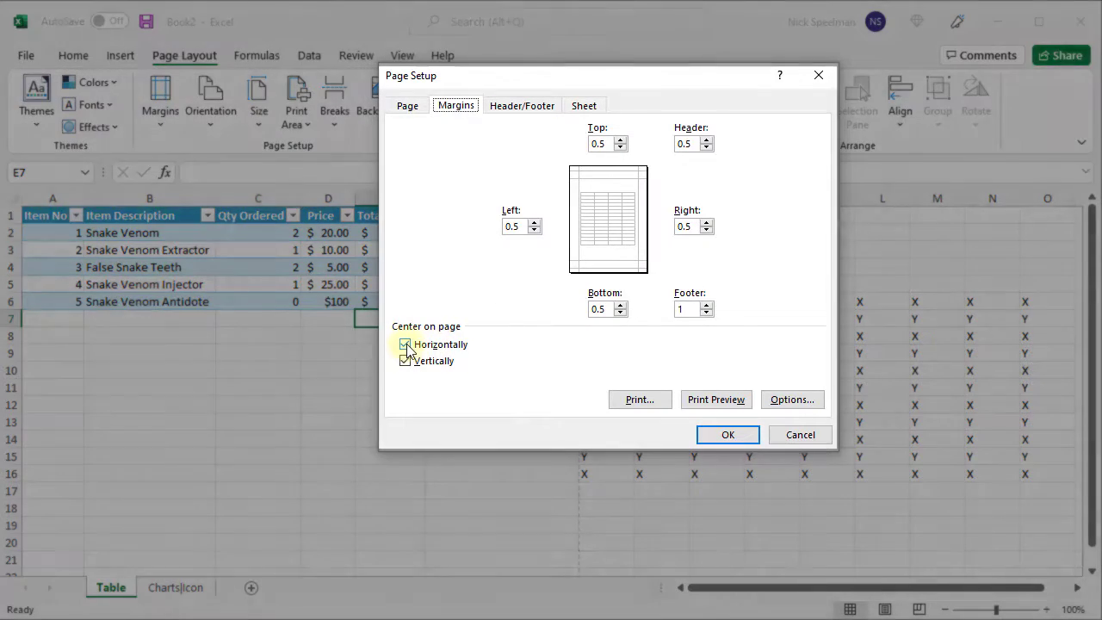
click(405, 345)
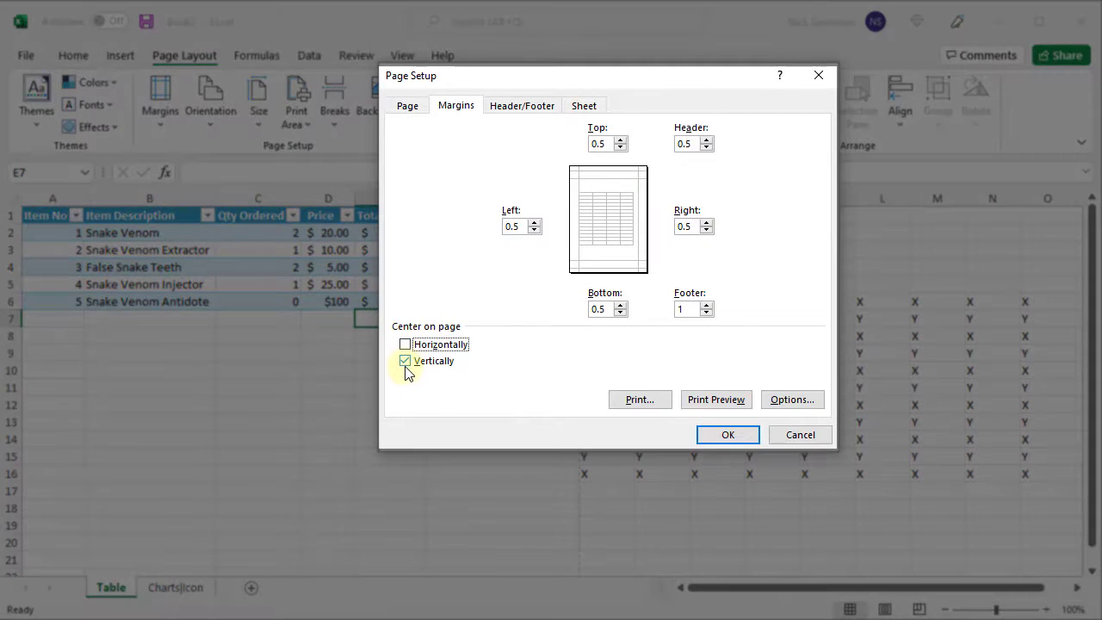
click(405, 362)
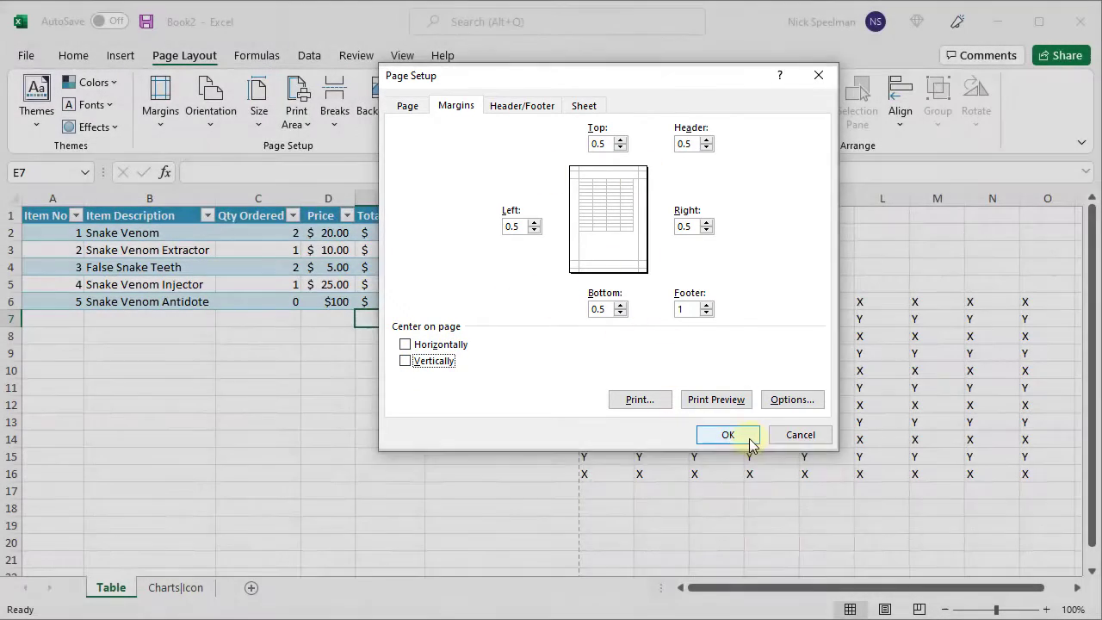
- Apply the margin settings and switch the page to landscape orientation
click(742, 439)
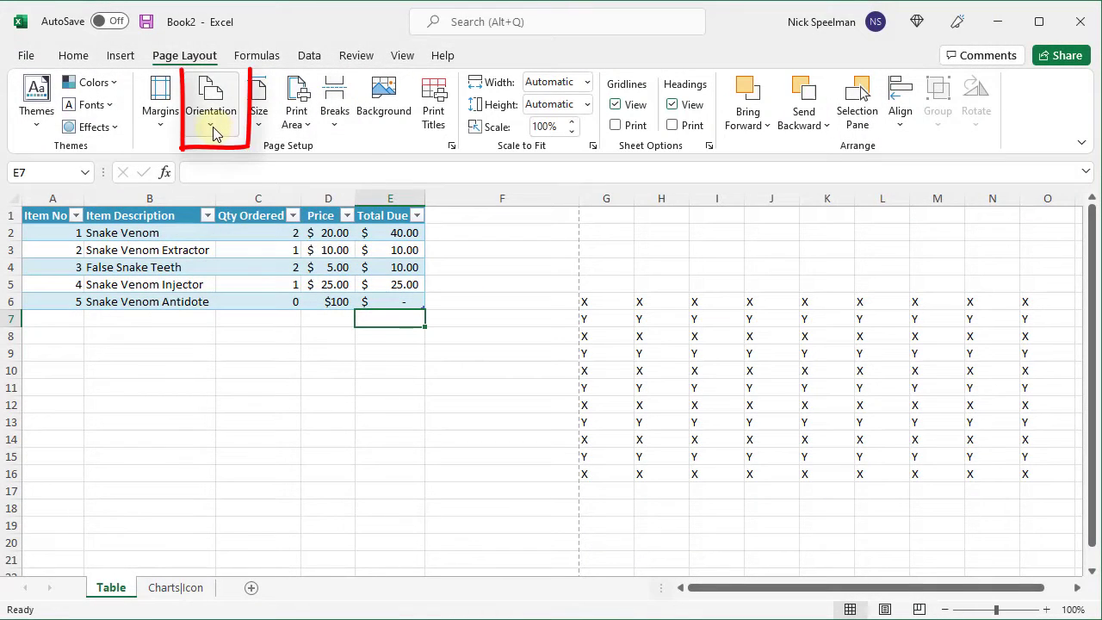
click(213, 126)
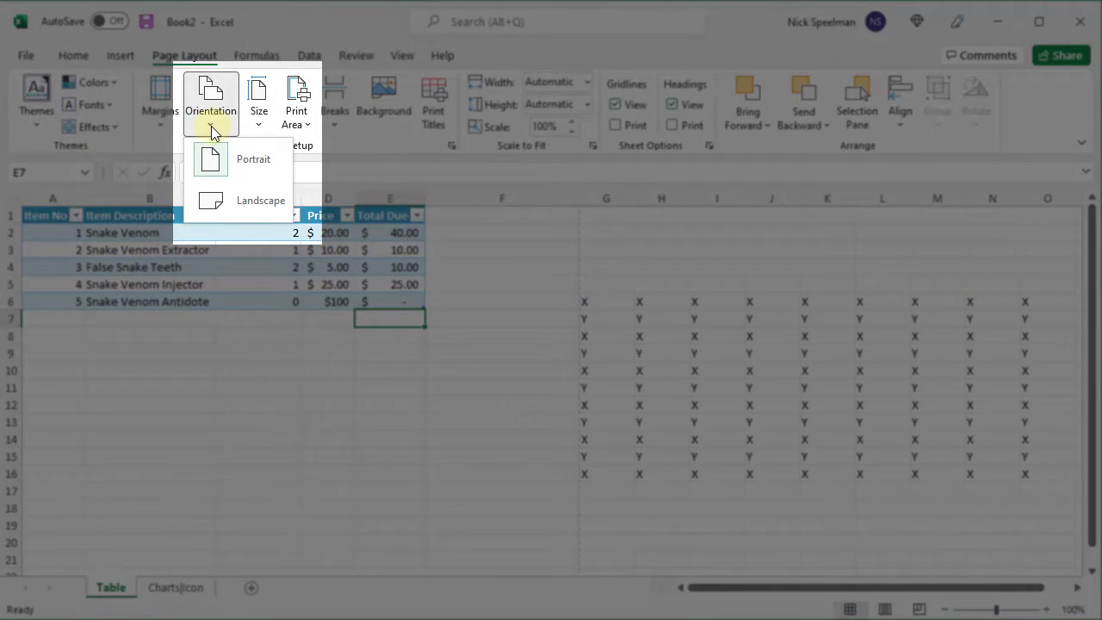
click(214, 199)
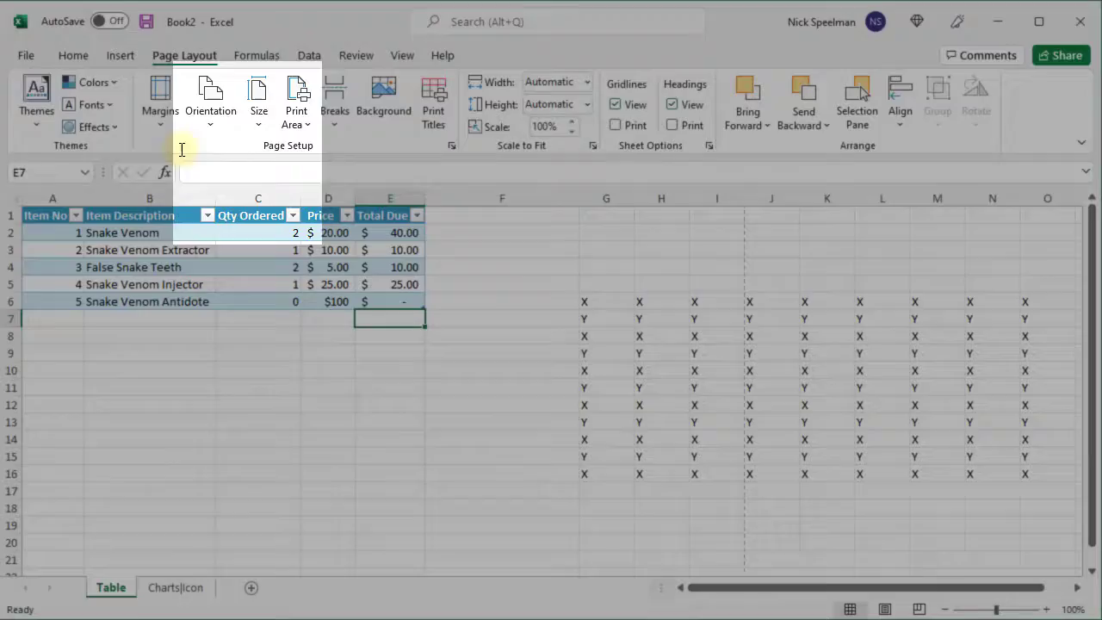
- Check the landscape layout in print preview, then review the Letter paper size list unchanged
click(23, 55)
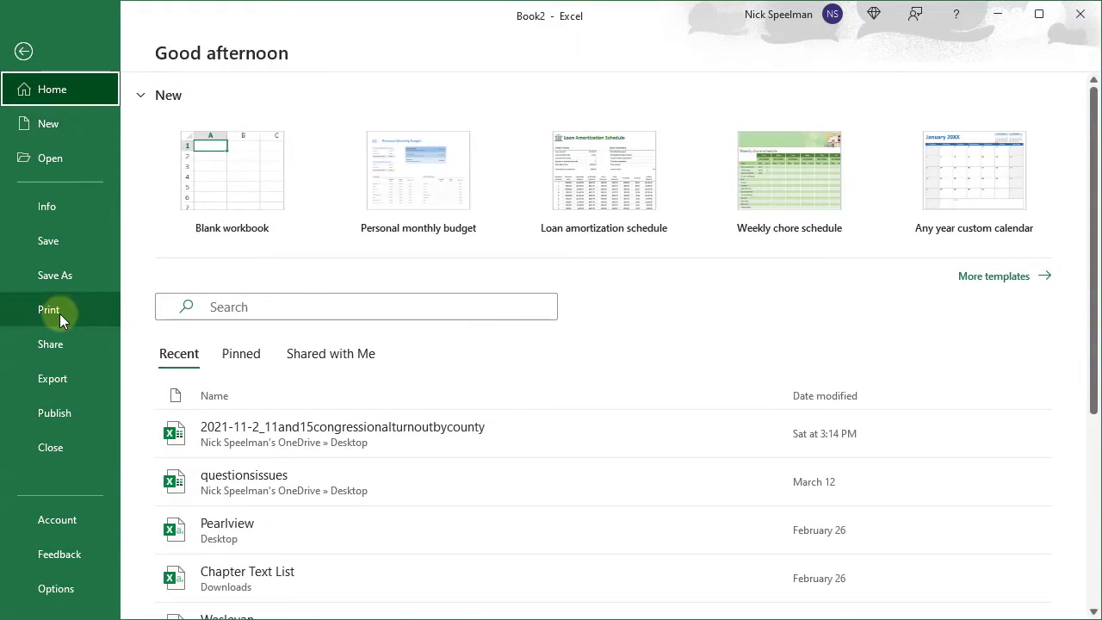
click(59, 313)
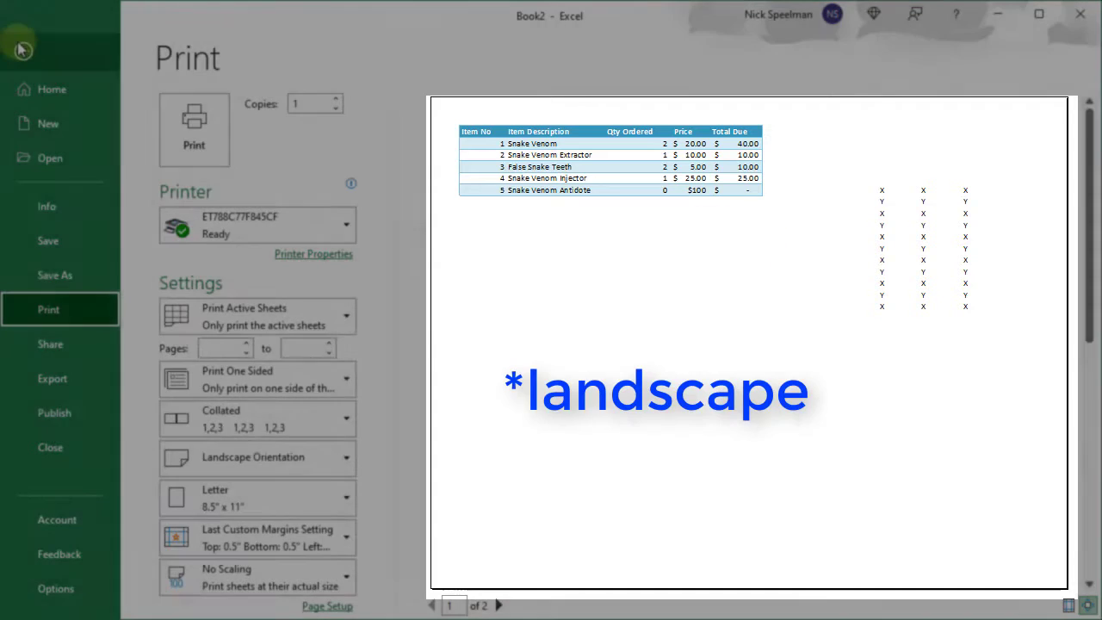
click(23, 51)
click(259, 129)
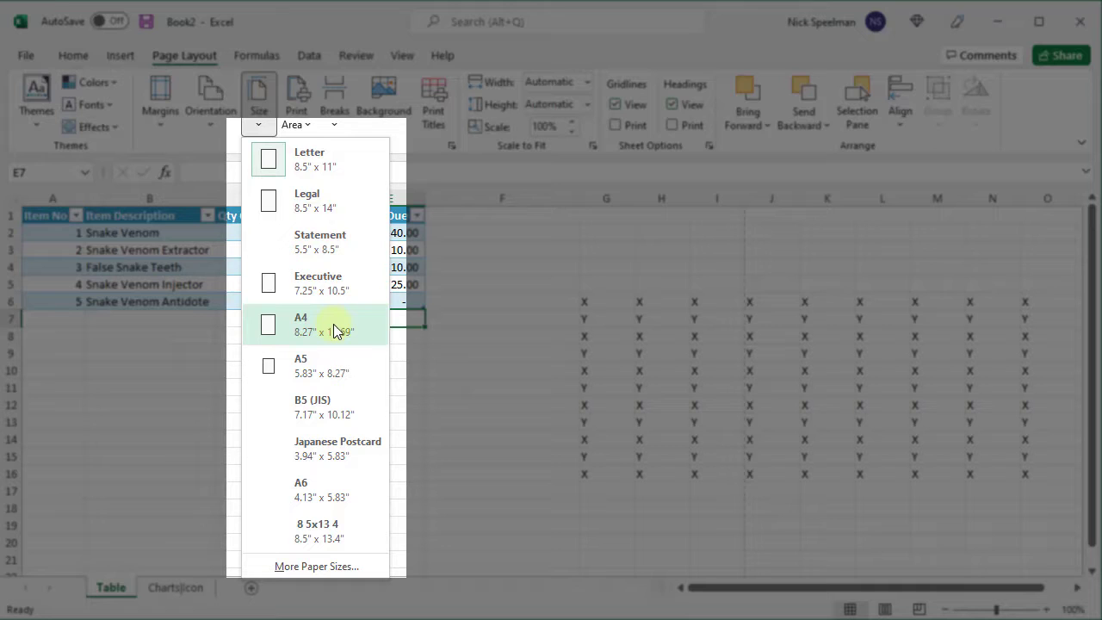
click(260, 128)
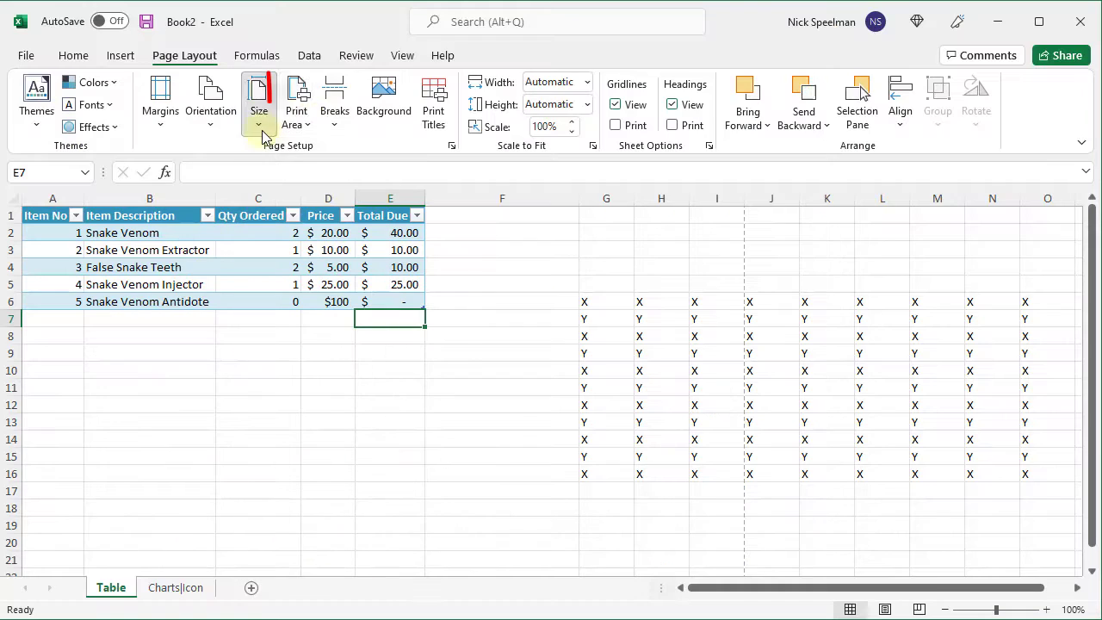
- Check the sheet's current printout in print preview
click(307, 129)
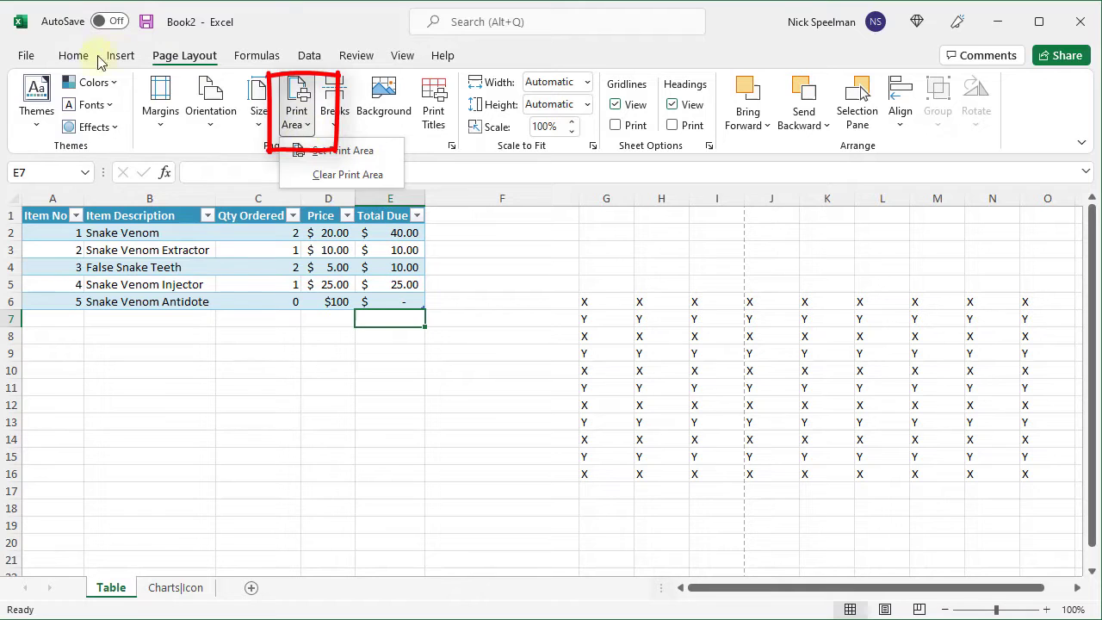
click(25, 55)
click(41, 312)
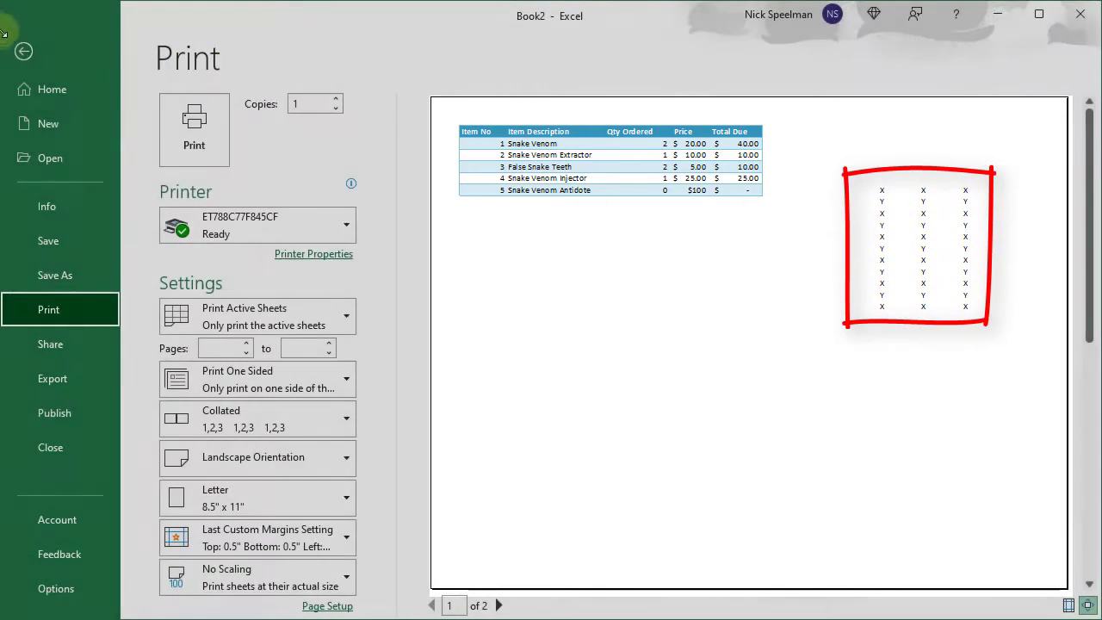
click(24, 51)
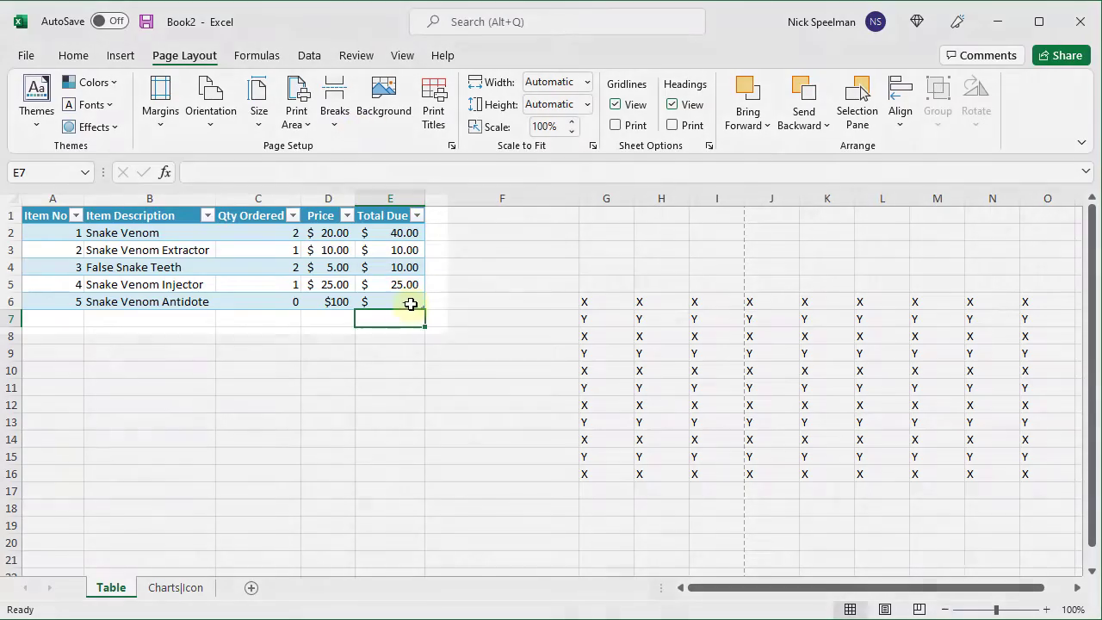
- Set the print area to the table A1:E6 and preview the one-page printout
drag(413, 303, 331, 301)
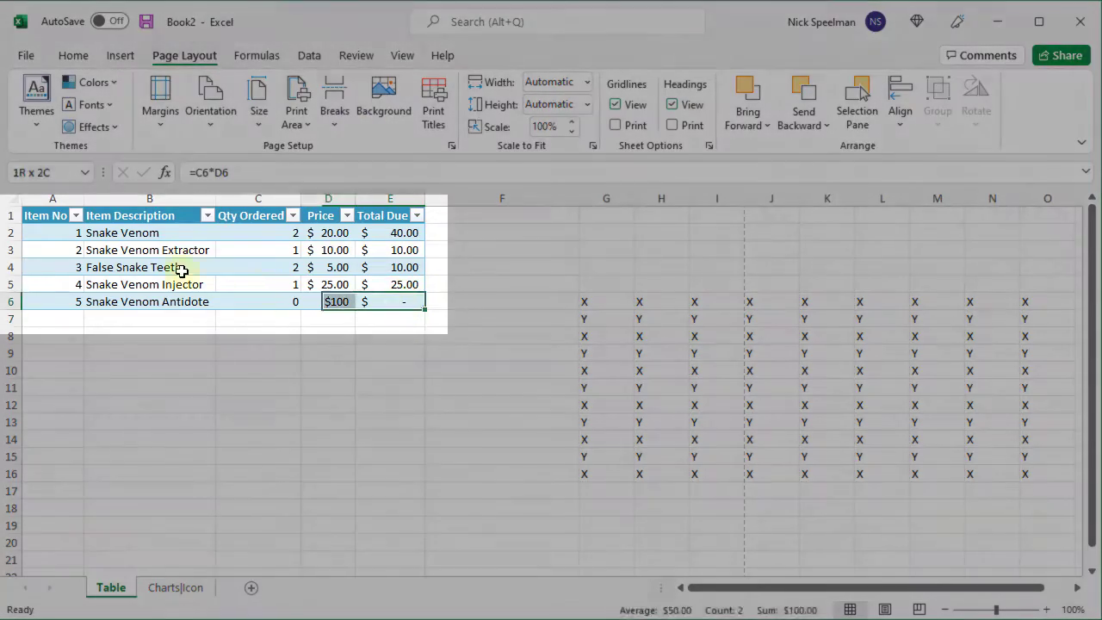
click(33, 211)
click(307, 127)
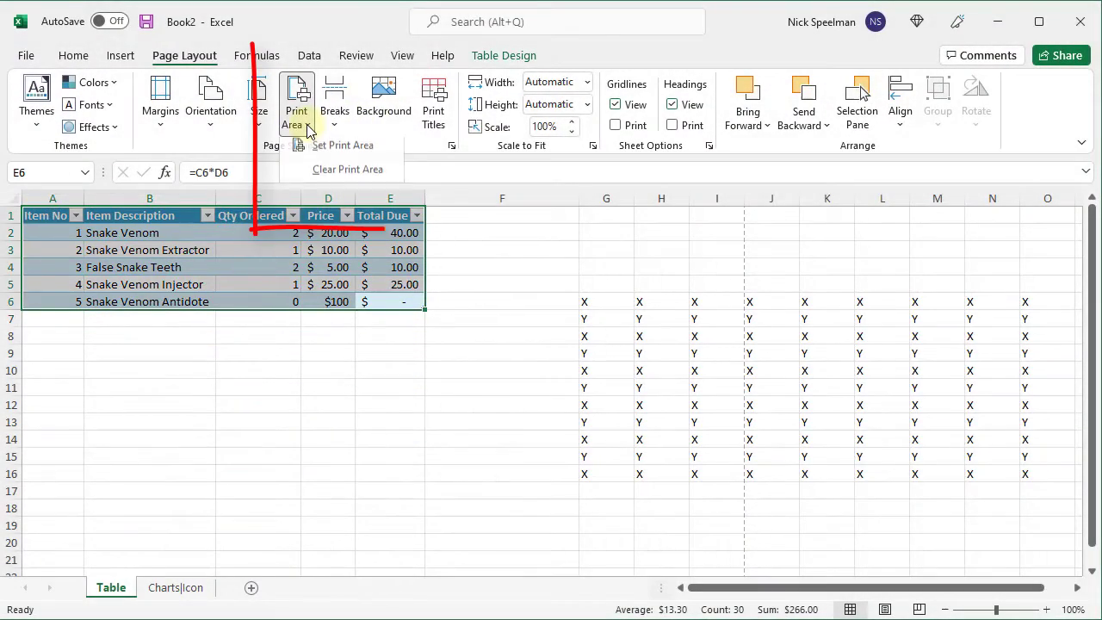
click(338, 147)
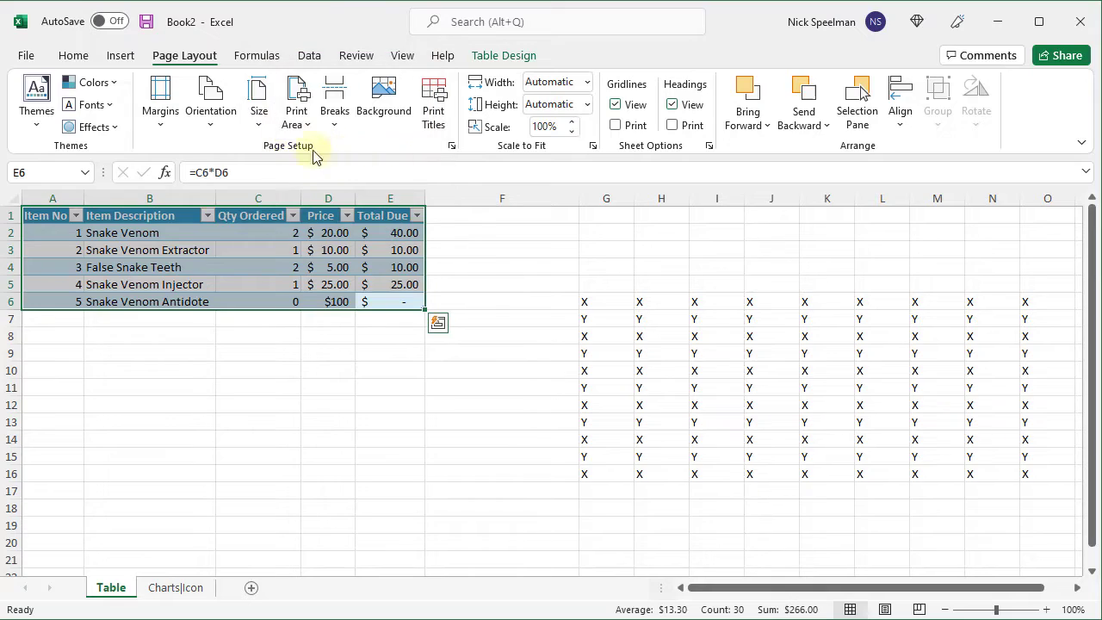
click(27, 55)
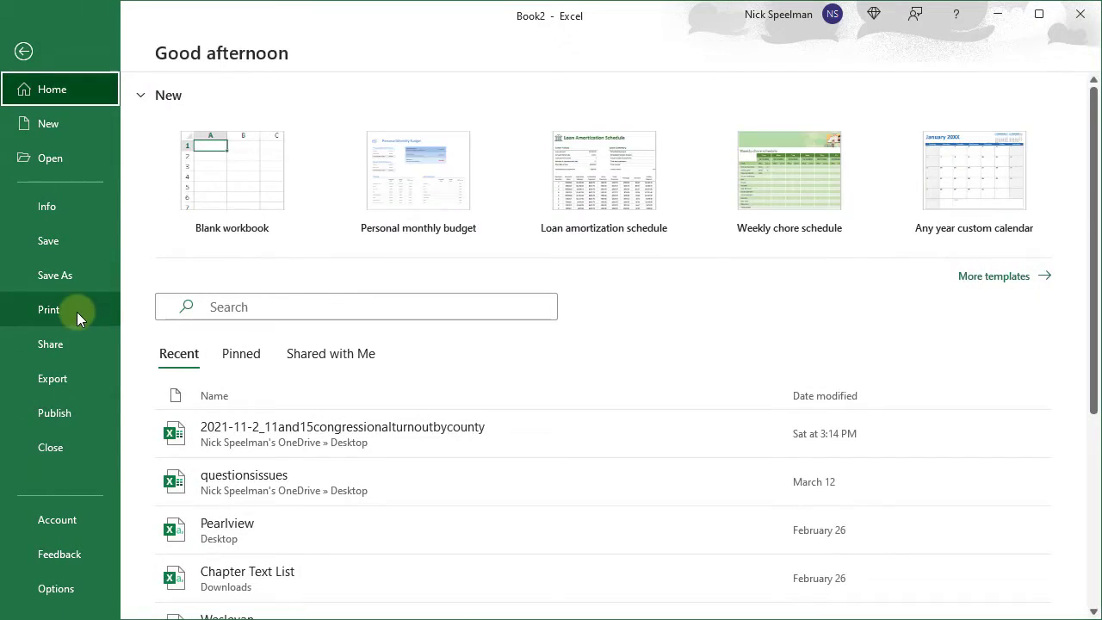
click(77, 312)
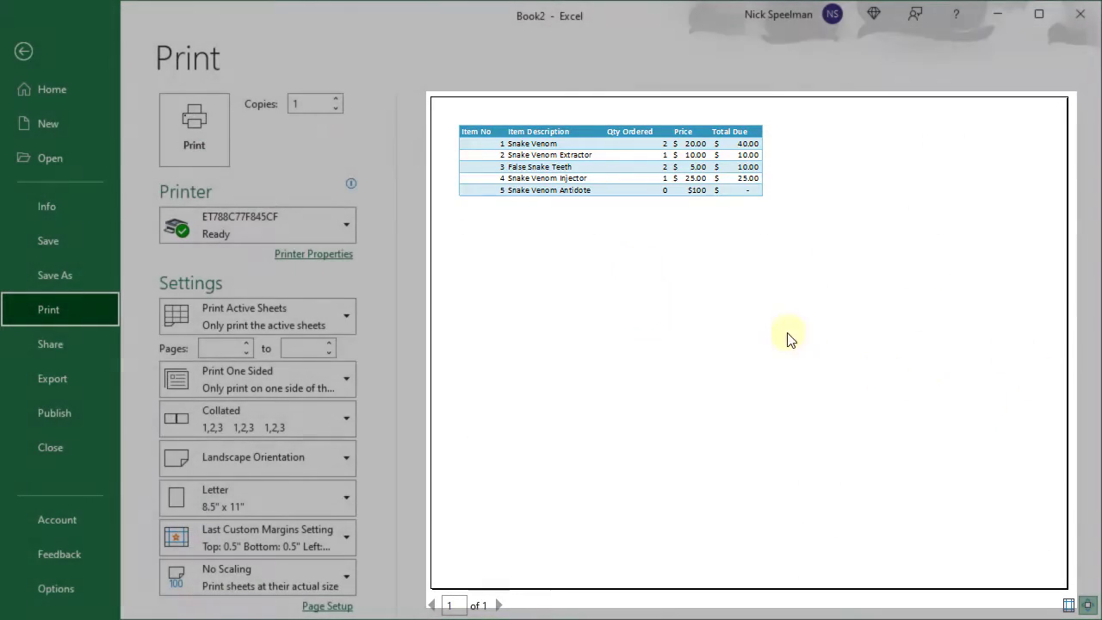
key(Escape)
- Clear the print area from the Table sheet
click(301, 125)
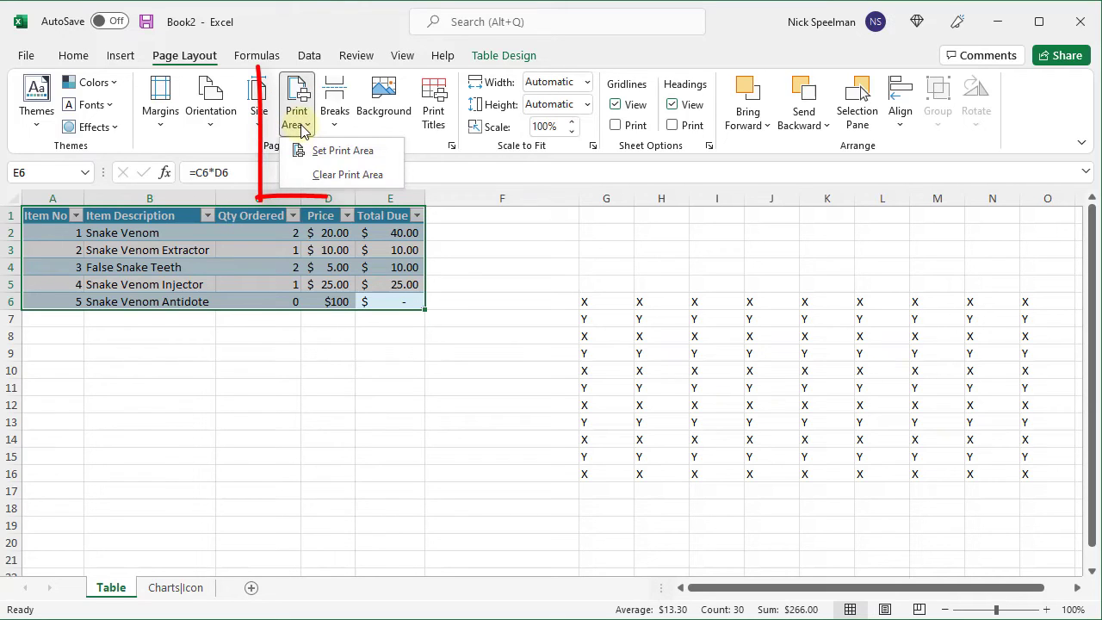
click(353, 175)
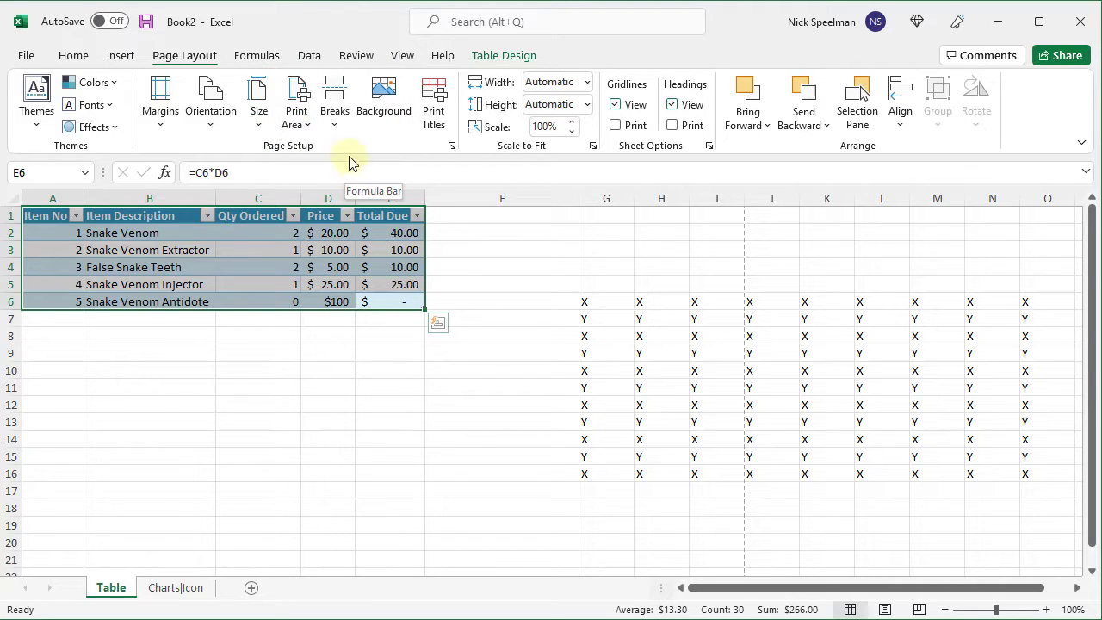
click(334, 125)
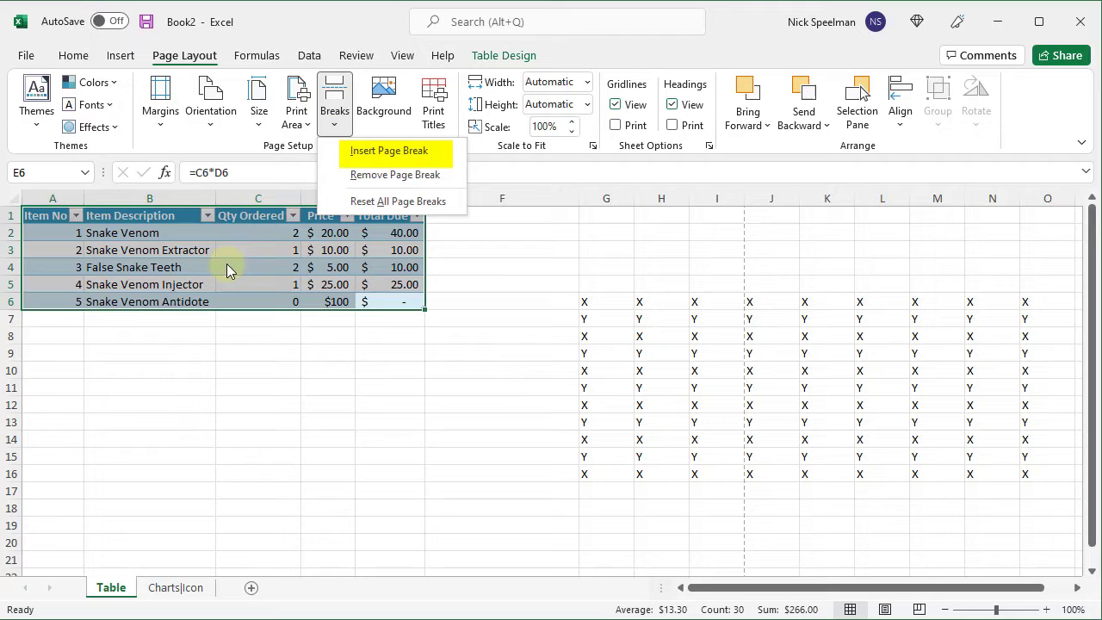
click(62, 360)
click(60, 356)
click(334, 124)
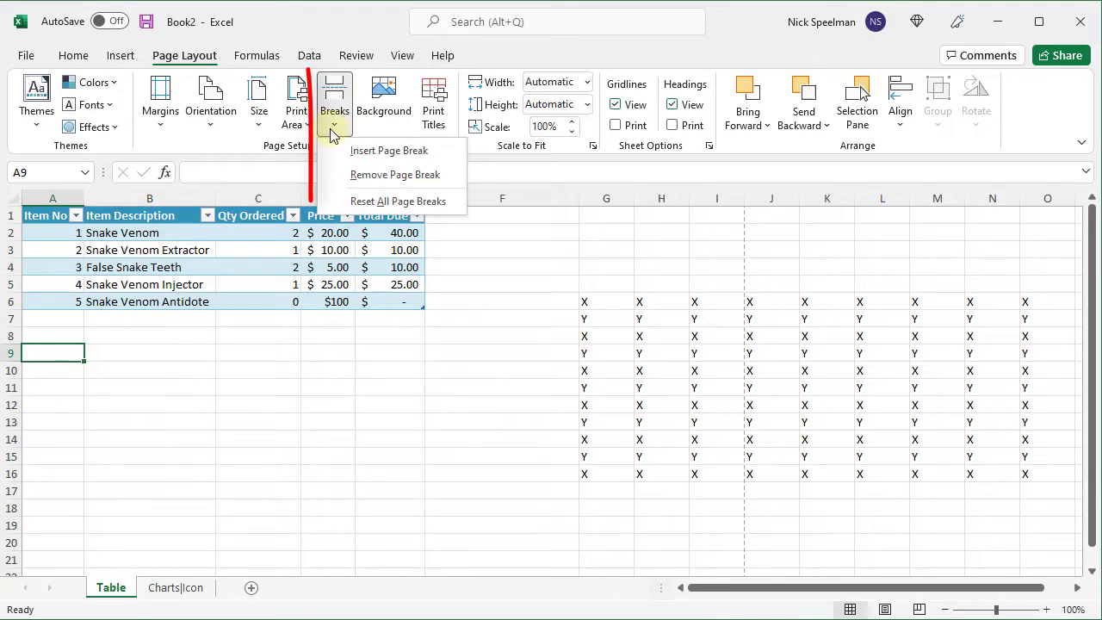
click(358, 154)
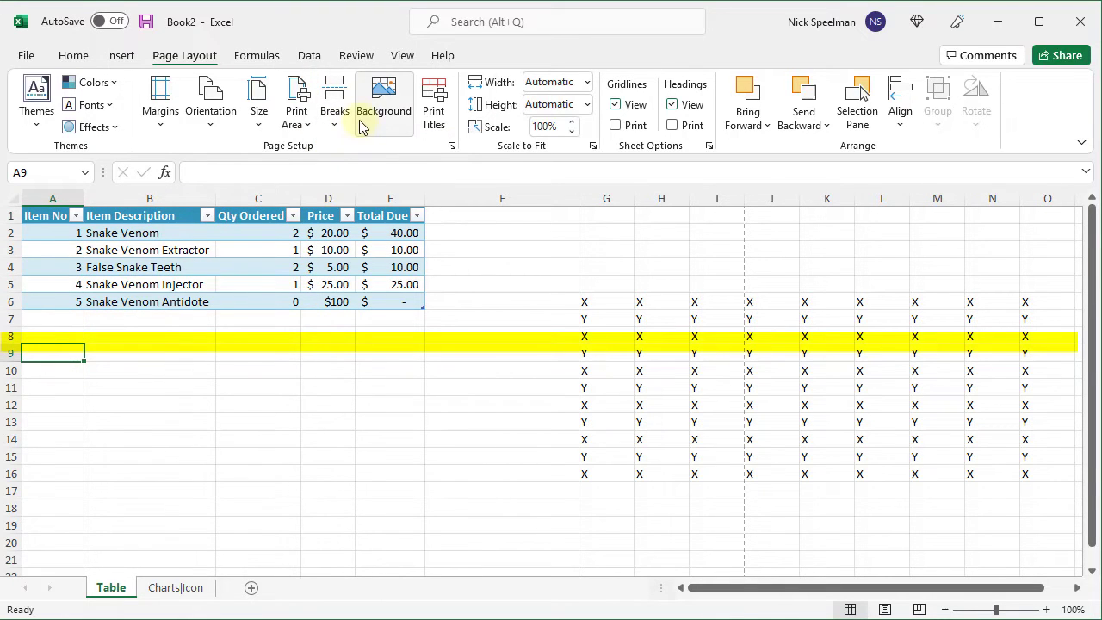
click(60, 422)
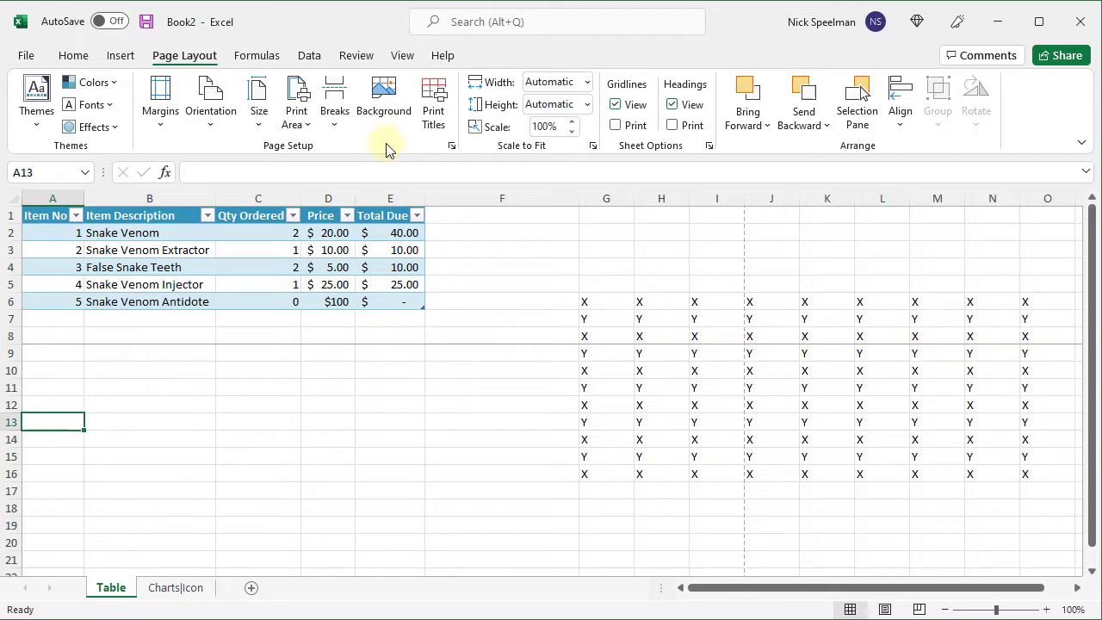
click(335, 125)
click(363, 152)
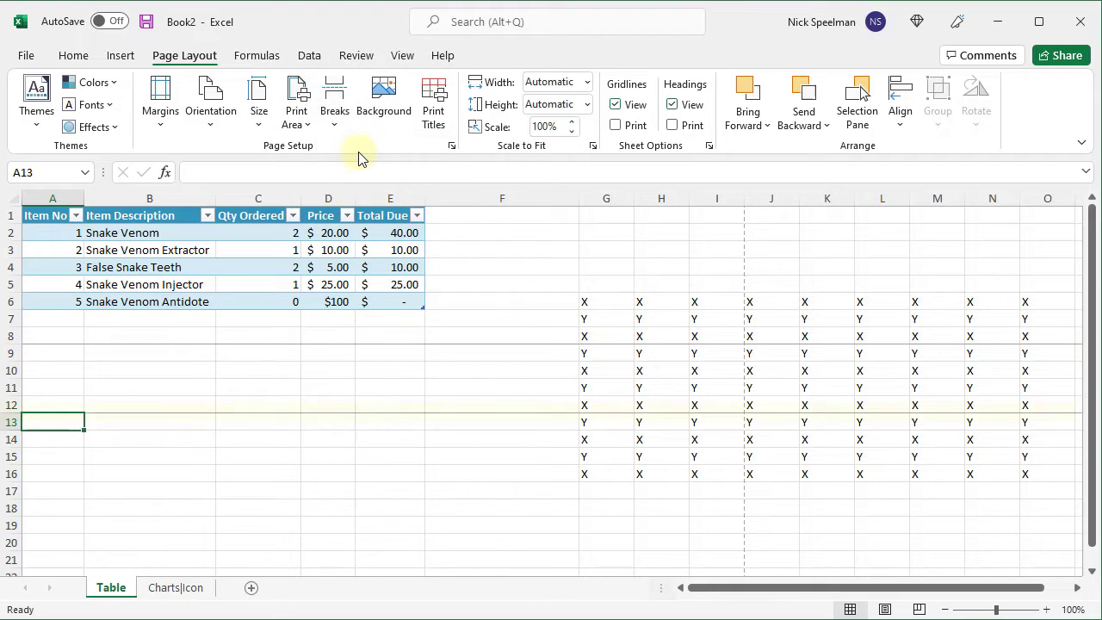
click(343, 128)
click(357, 176)
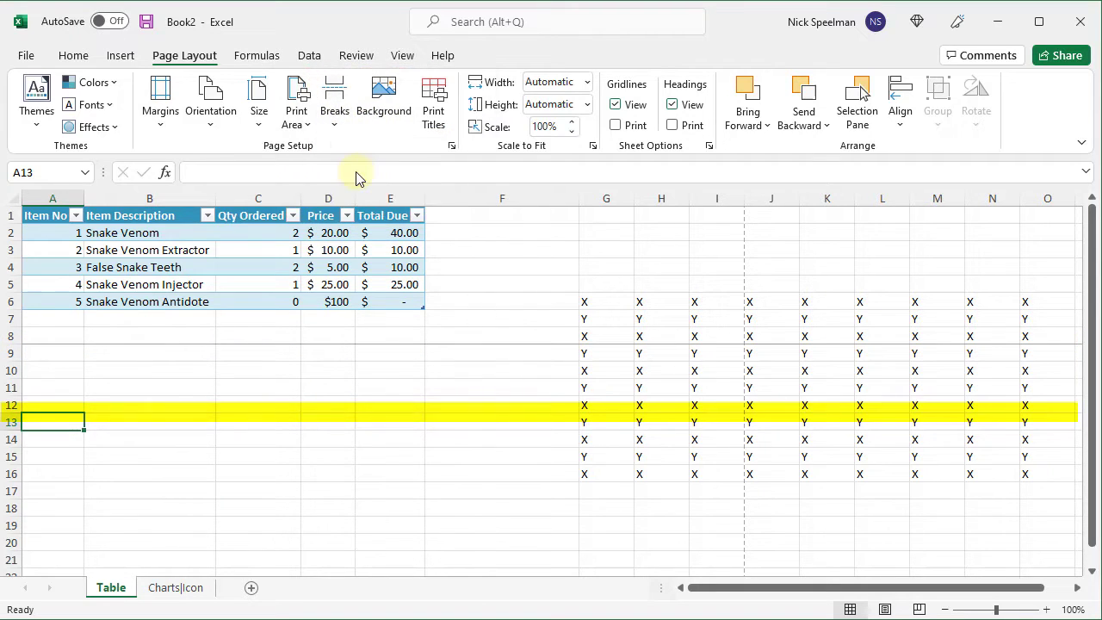
click(47, 349)
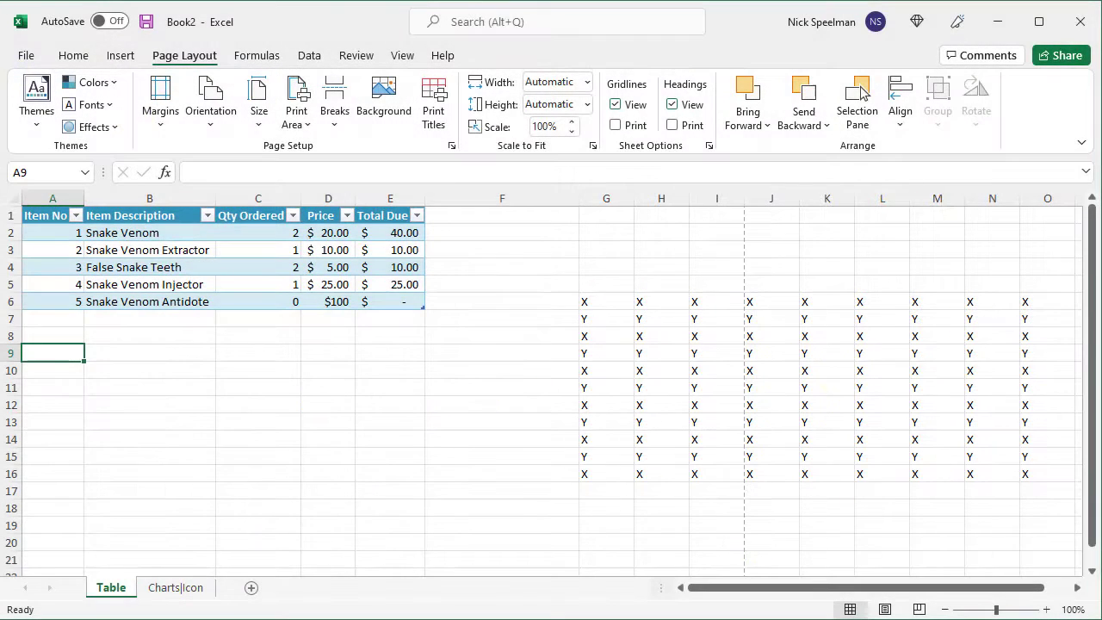
click(26, 57)
click(60, 312)
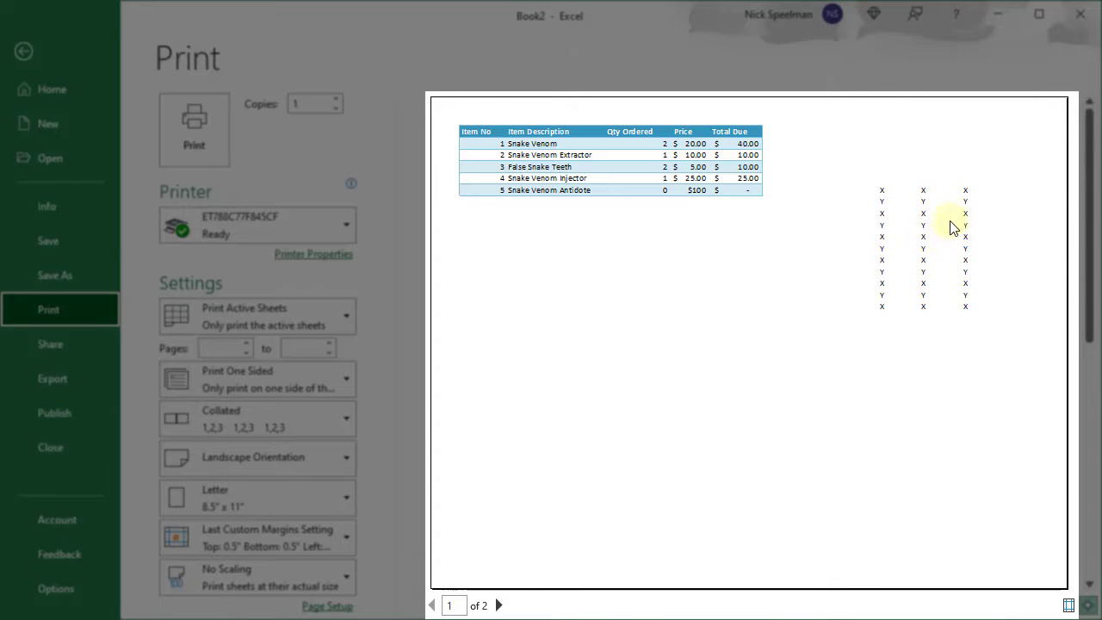
click(498, 605)
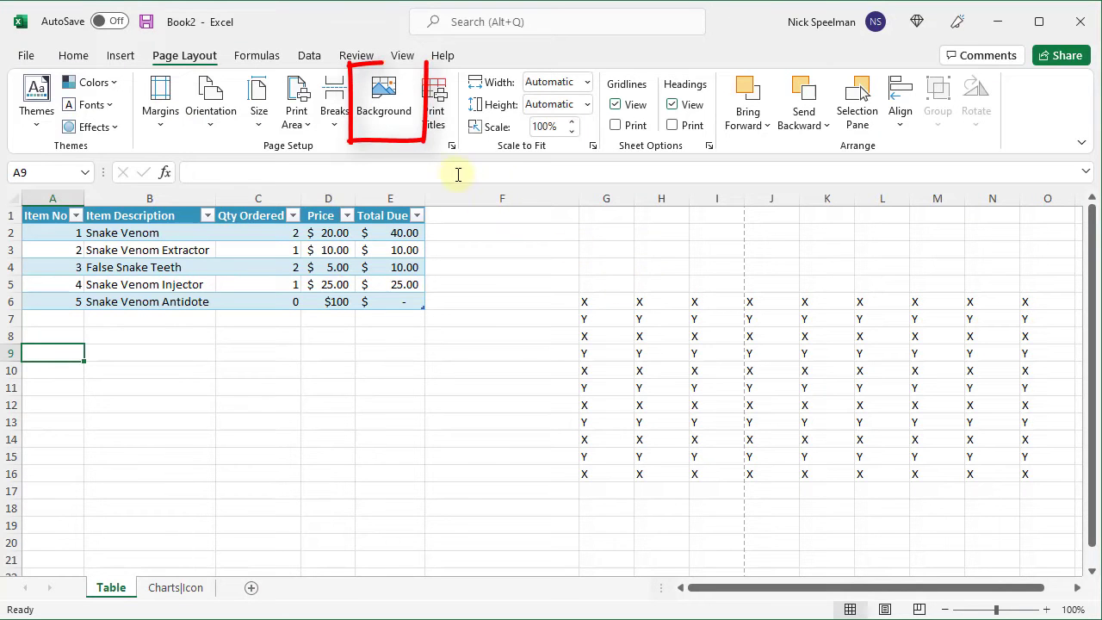
click(391, 110)
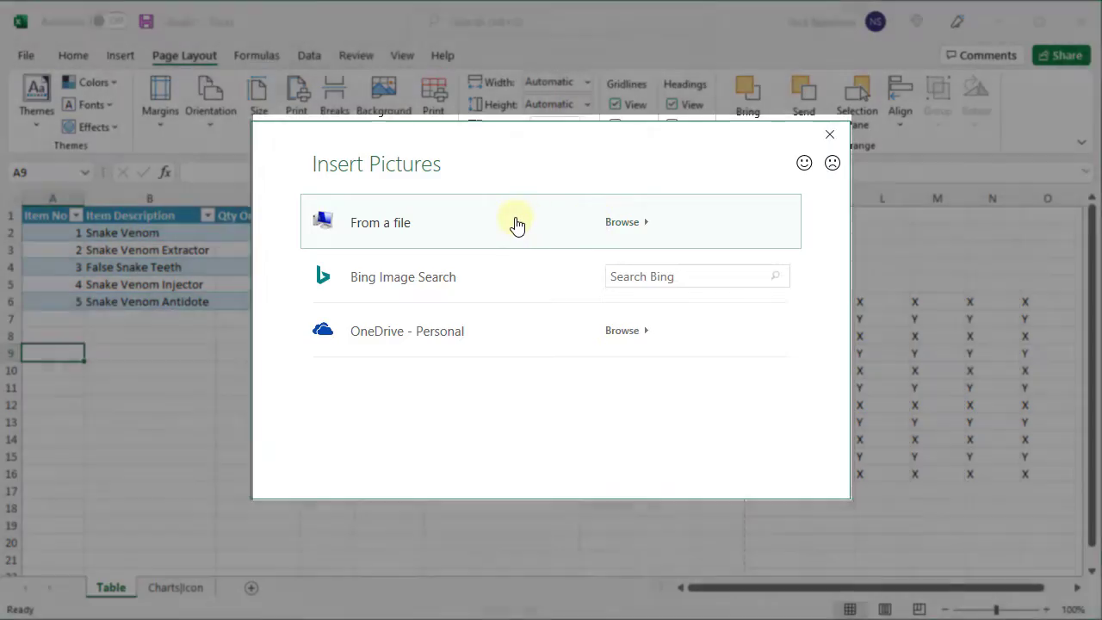
click(514, 227)
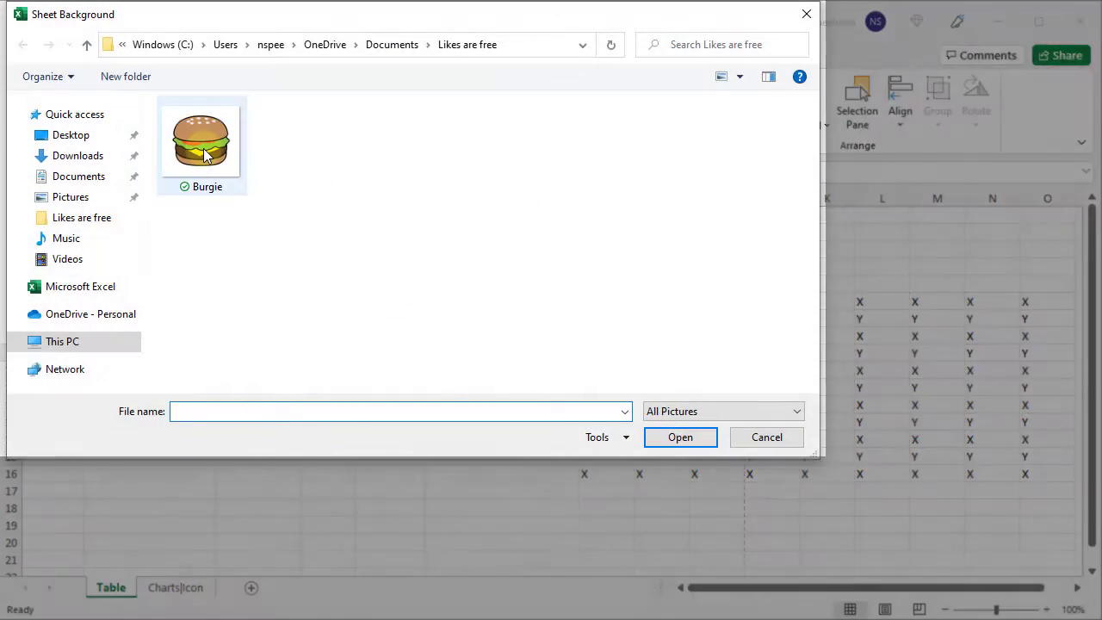
click(202, 142)
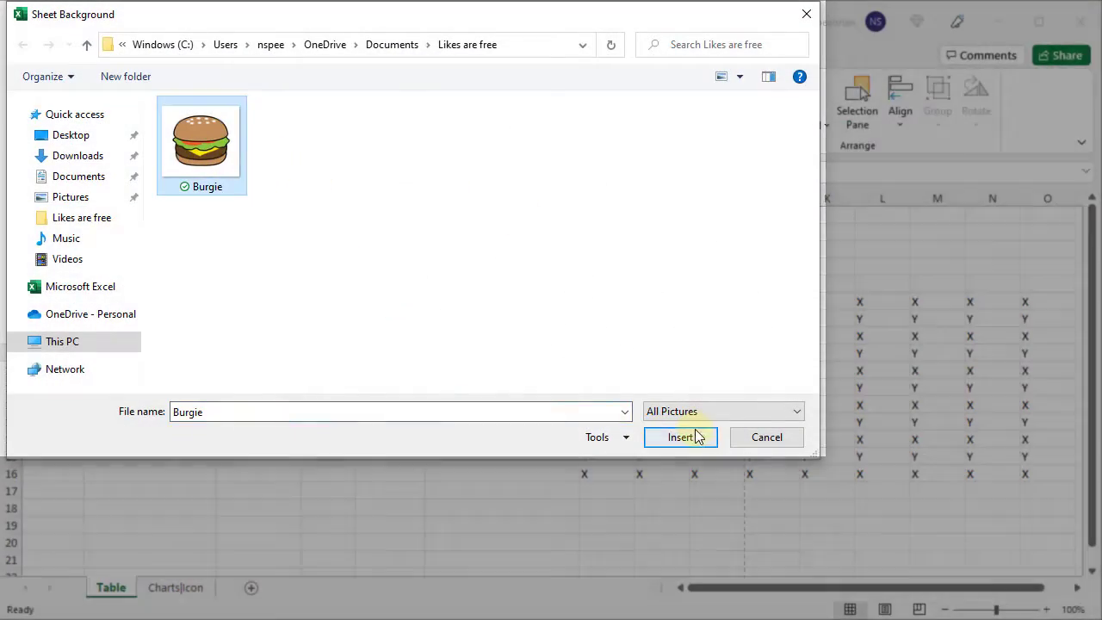
click(689, 437)
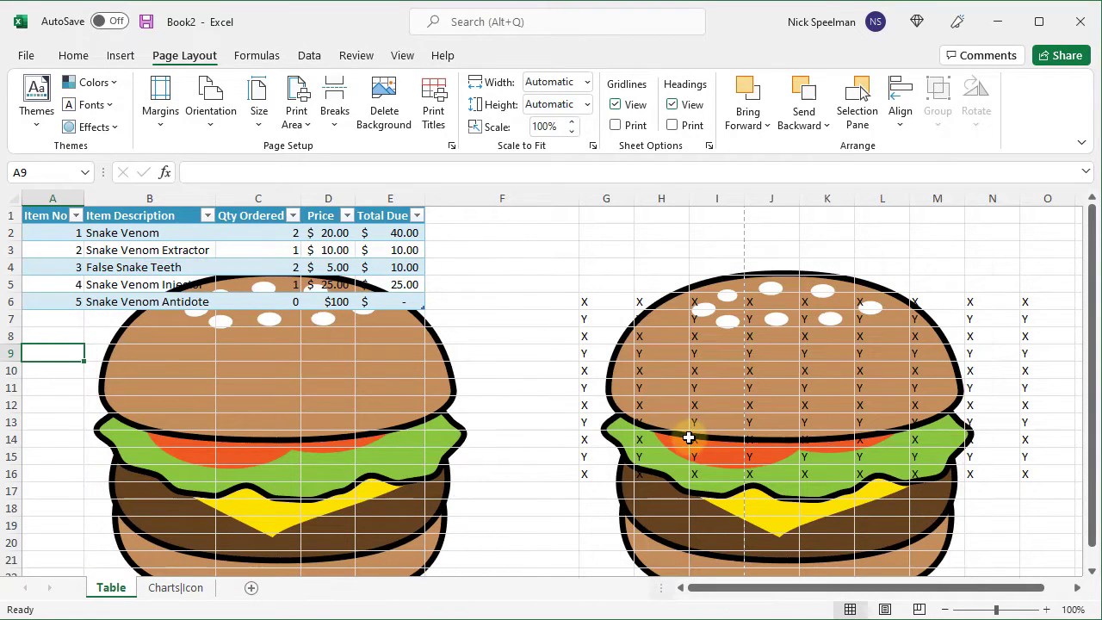
click(28, 55)
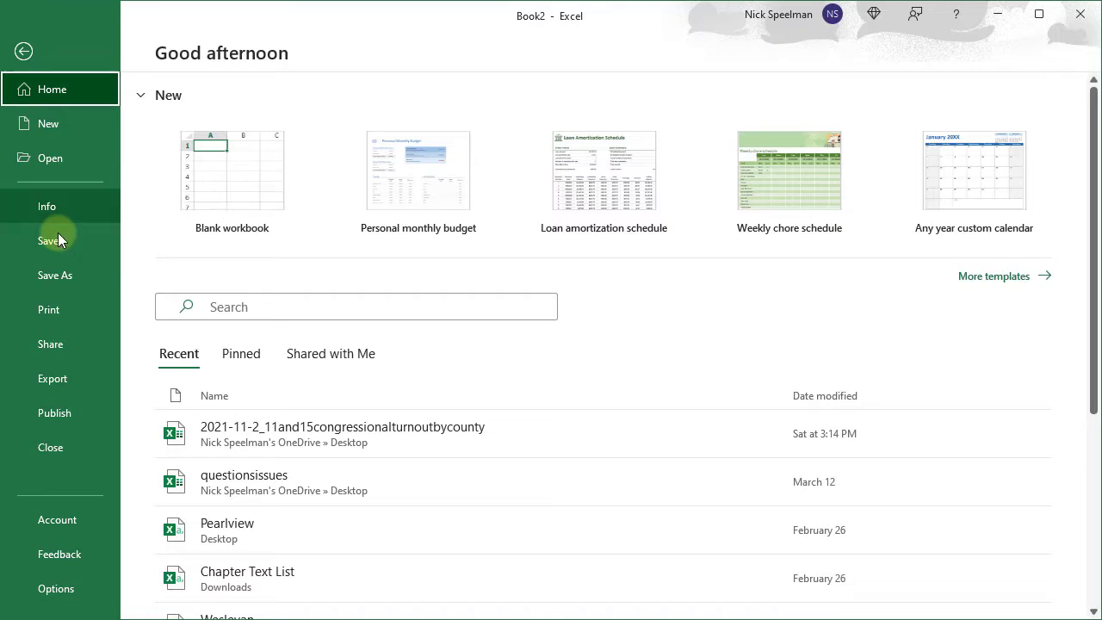
click(87, 310)
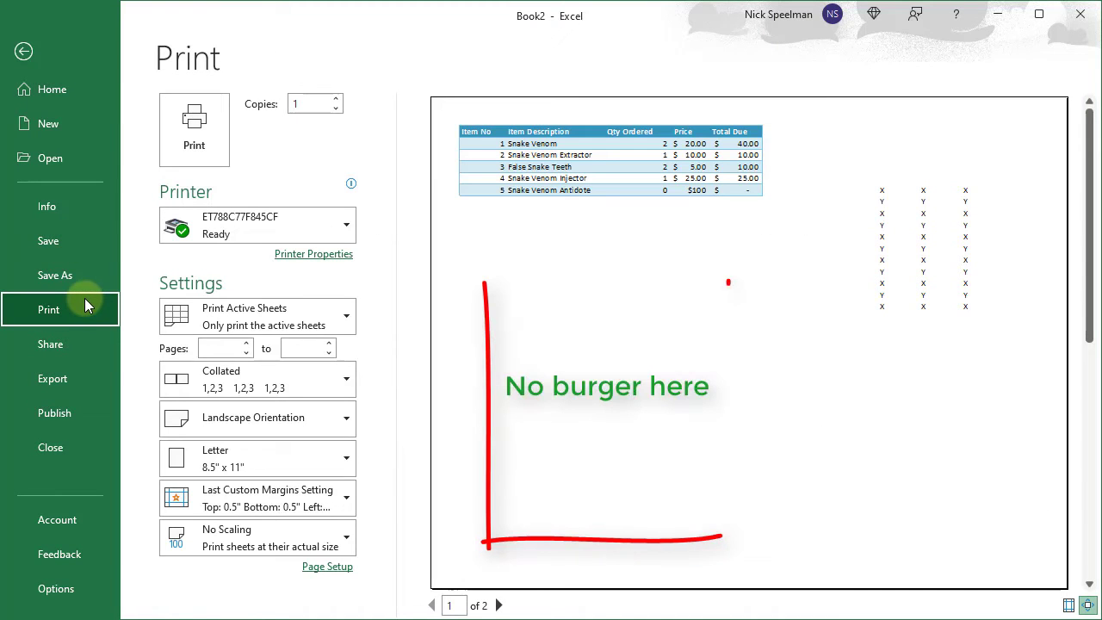
click(22, 50)
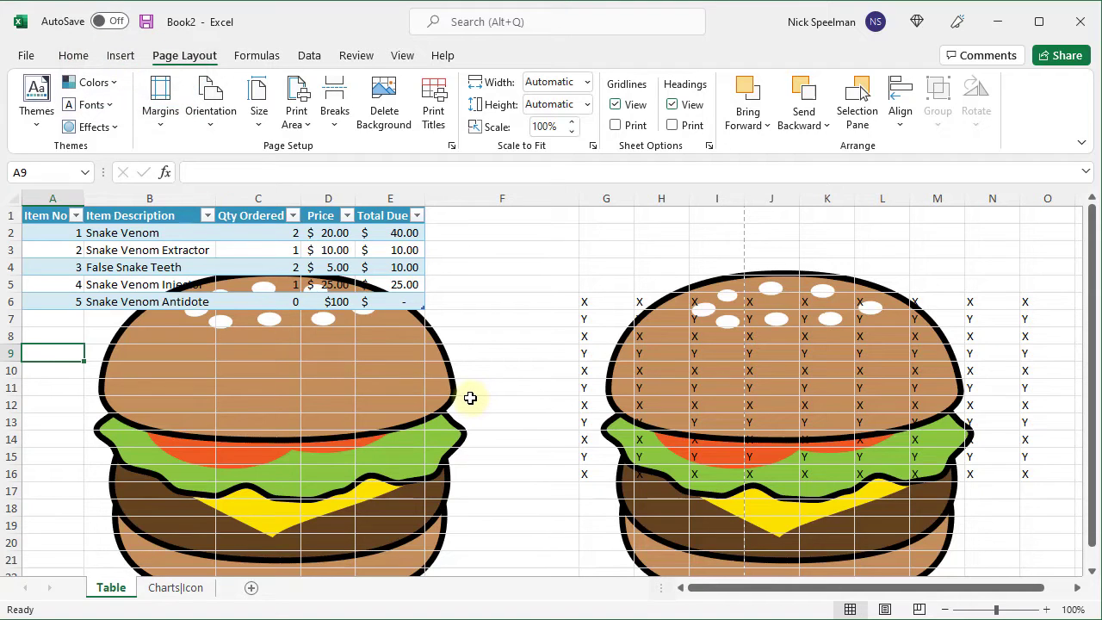
click(379, 112)
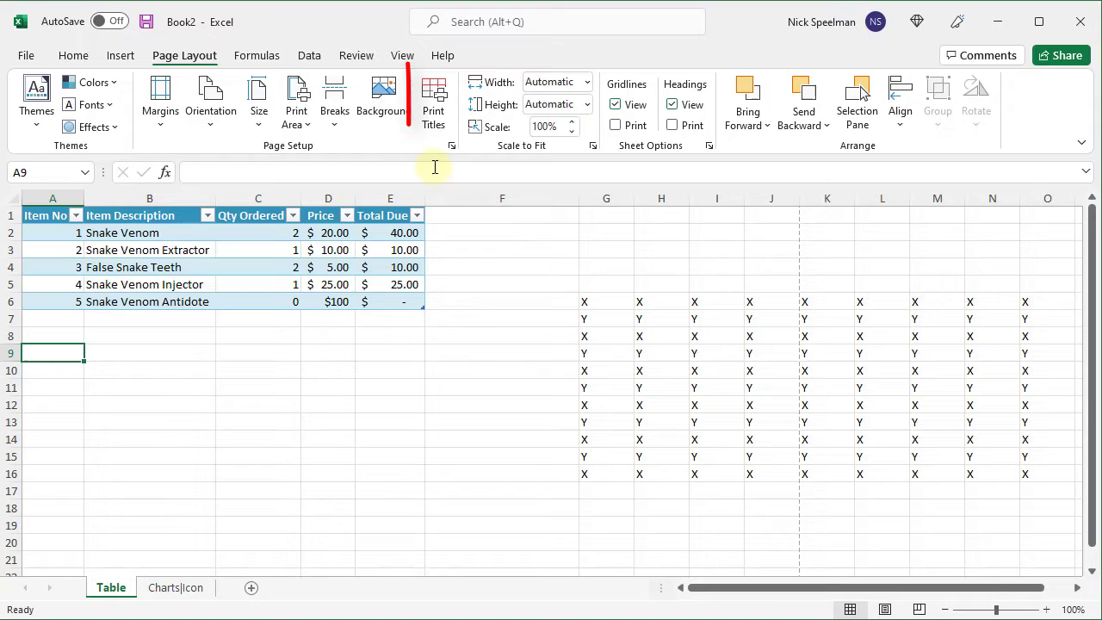
- Set the Page Setup print area to the whole Table5 range
click(436, 102)
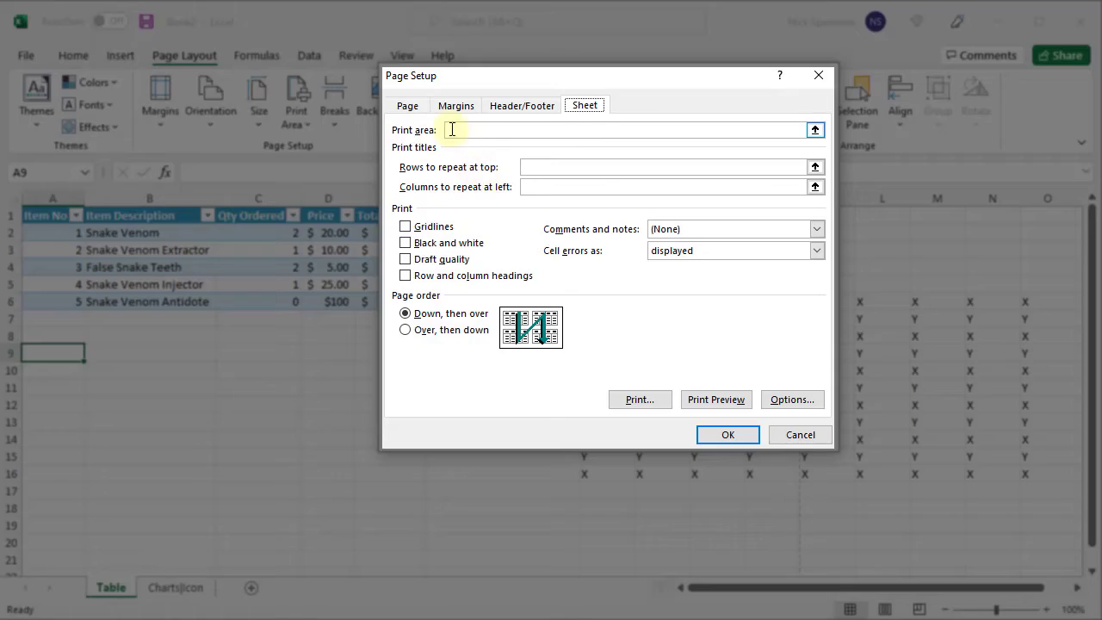
click(40, 216)
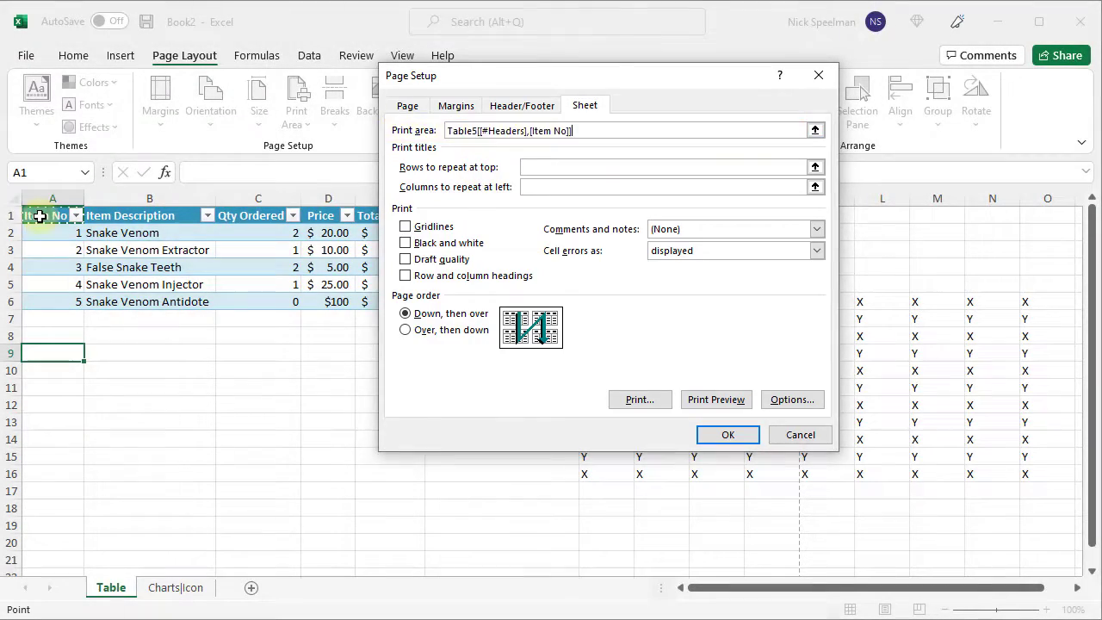
drag(40, 216, 406, 297)
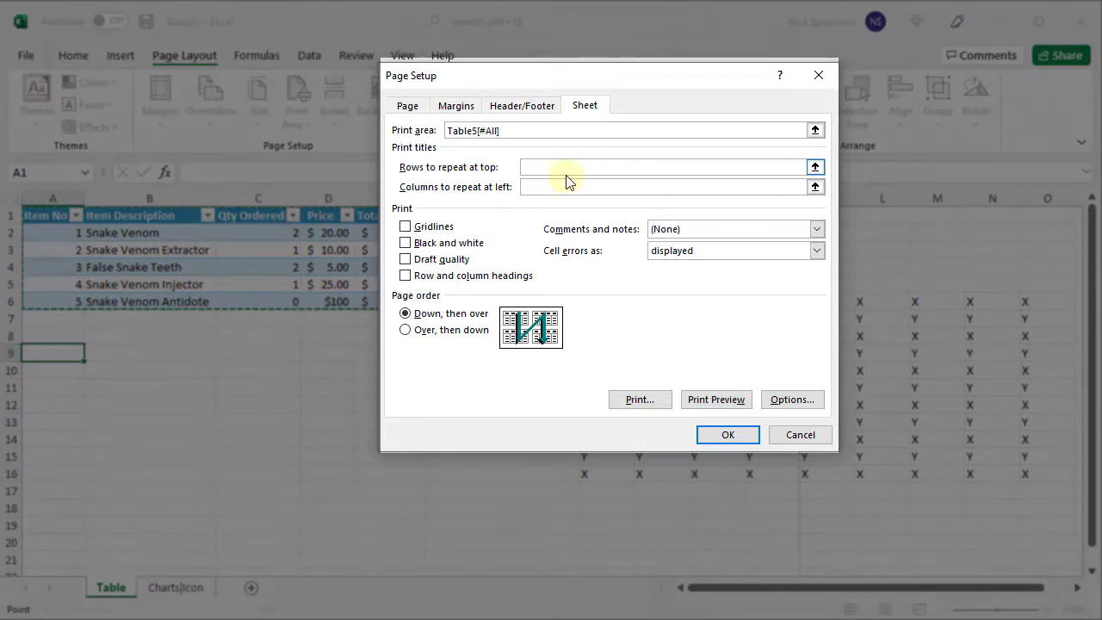
- Repeat row $1:$1 and column $A:$A on every page and toggle gridline printing
click(569, 173)
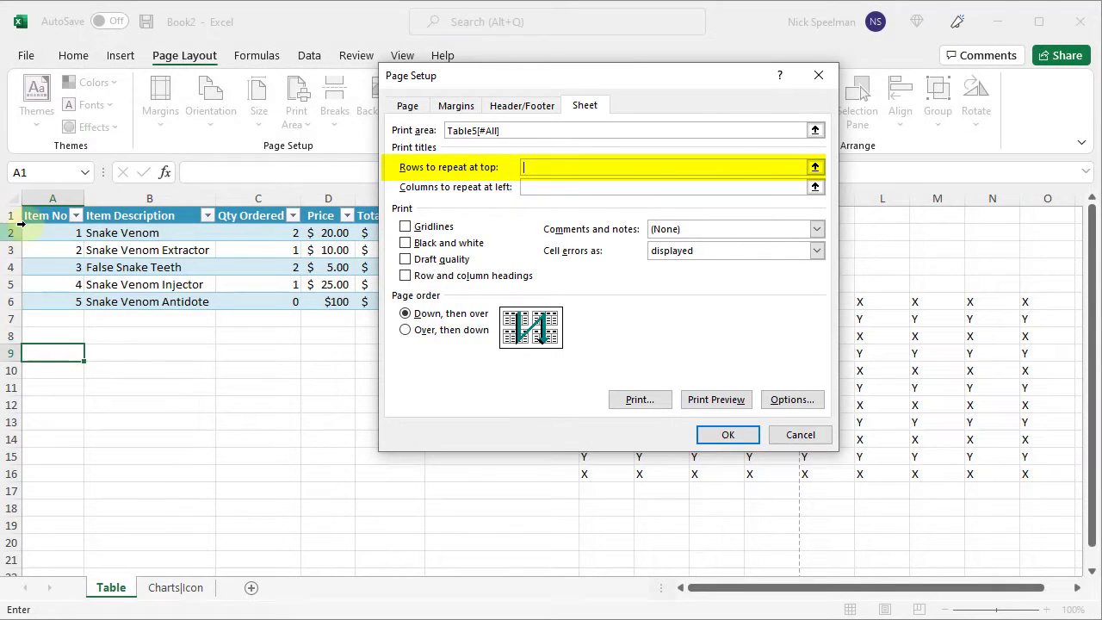
click(11, 215)
key(Tab)
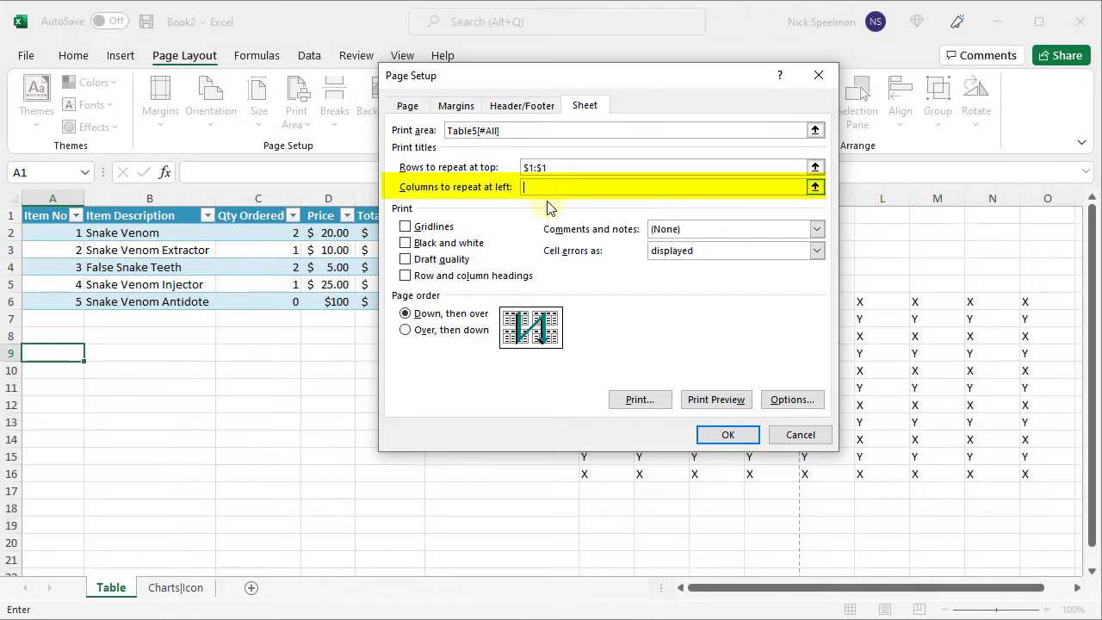
click(67, 196)
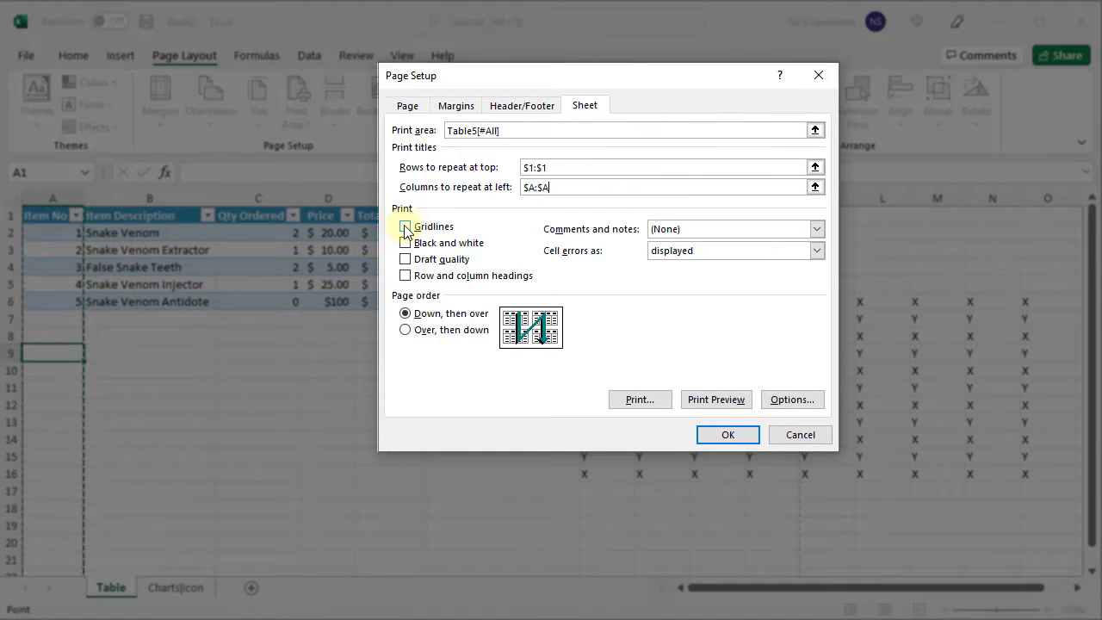
click(406, 228)
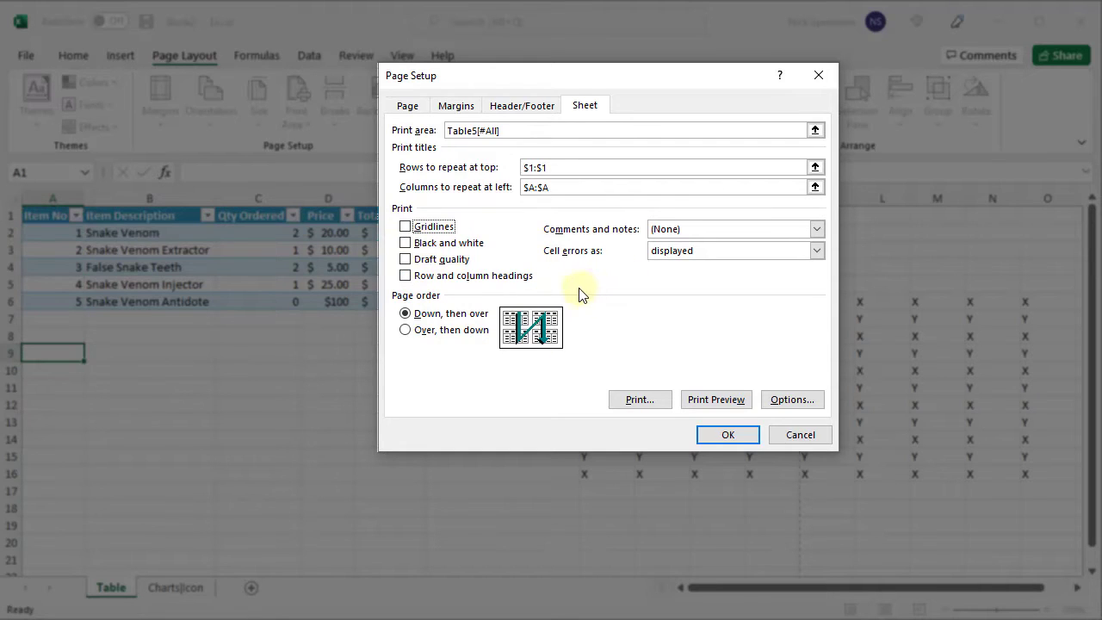
click(520, 106)
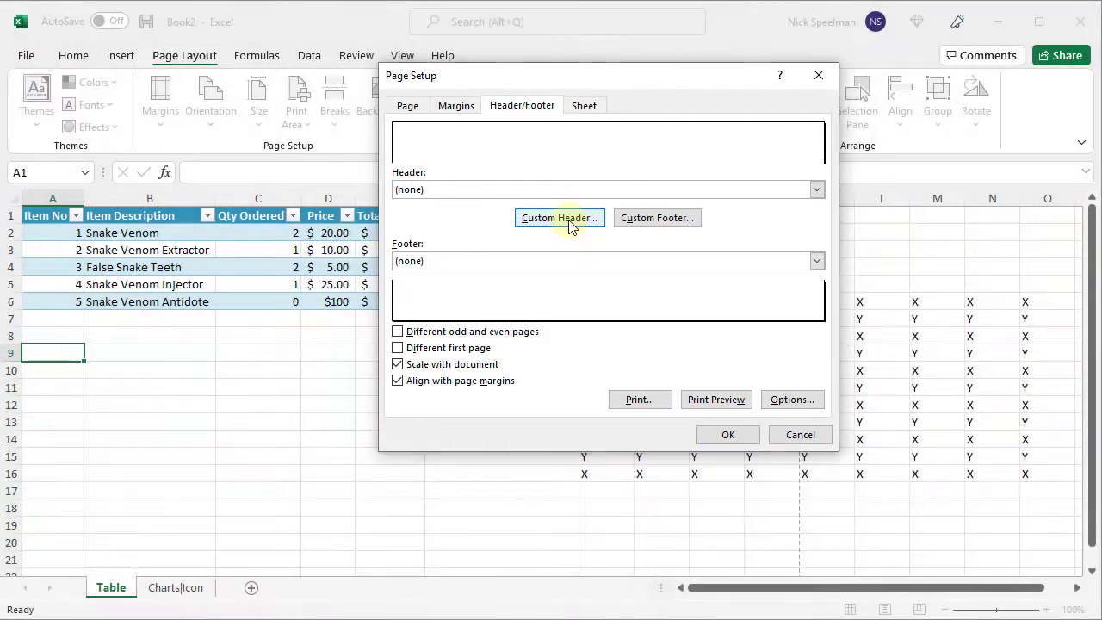
- Add a 'Title of Document' custom header and a 'Page 1 of ?' footer, then check the preview
click(564, 220)
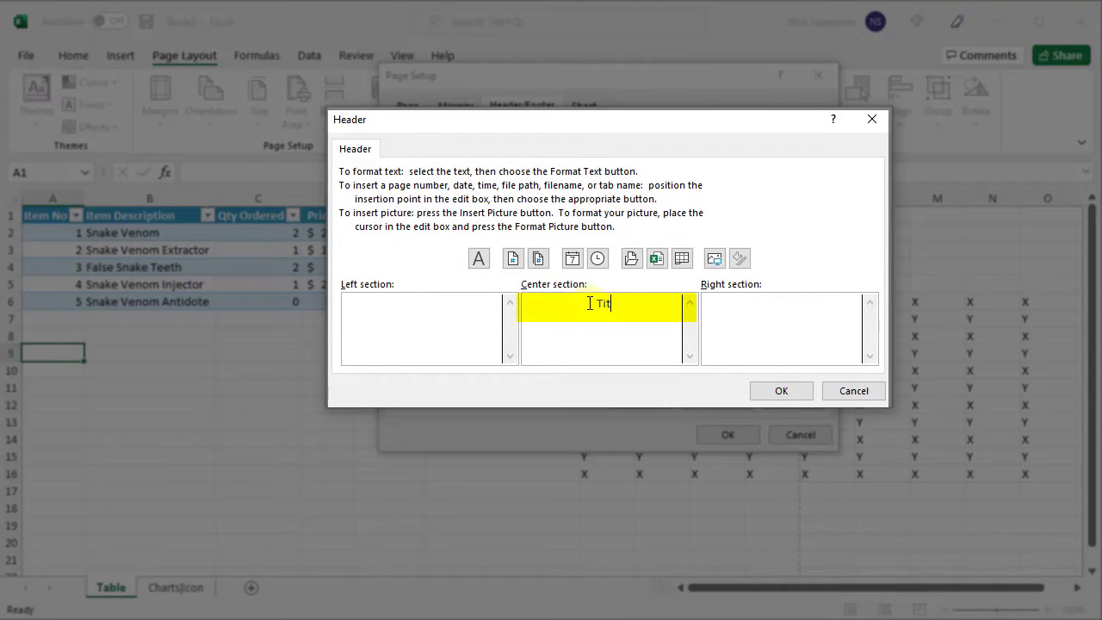
text(ocument)
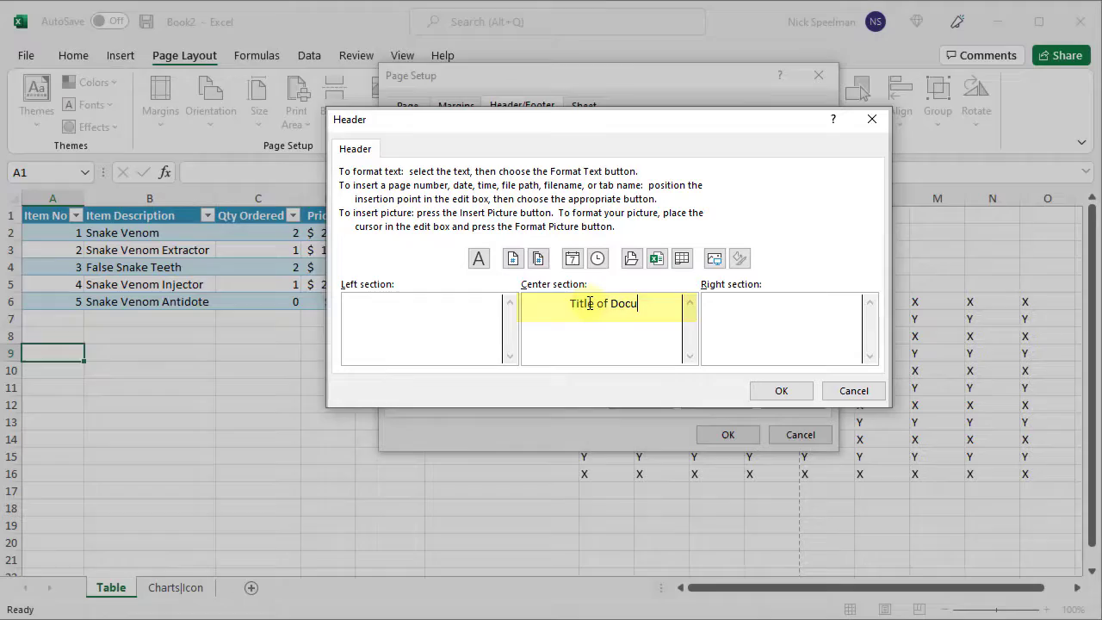
click(781, 390)
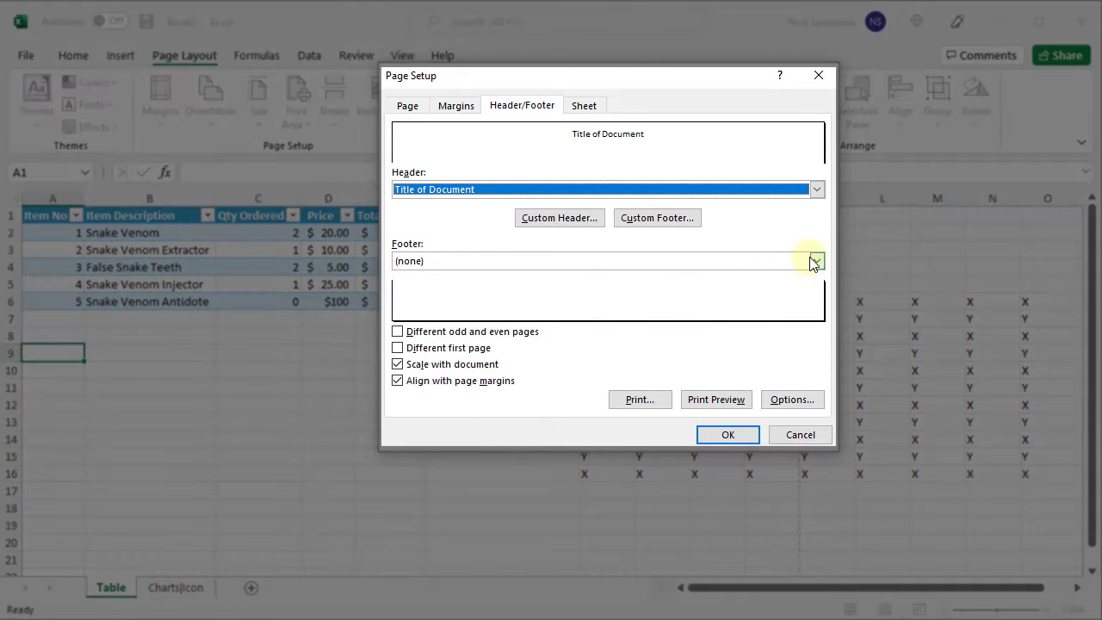
click(816, 260)
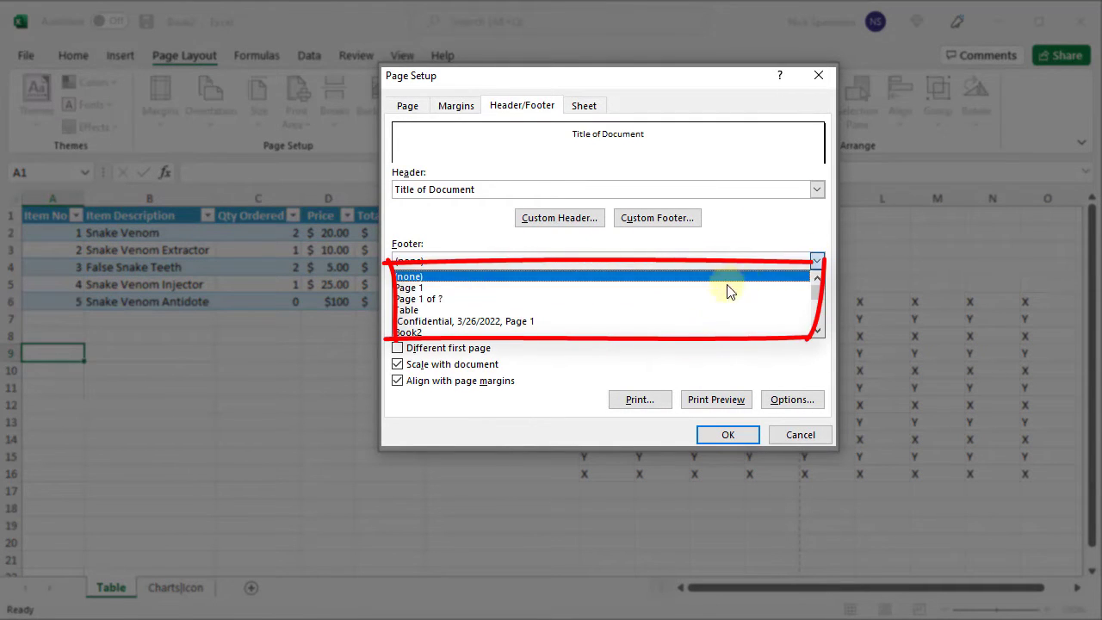
click(711, 299)
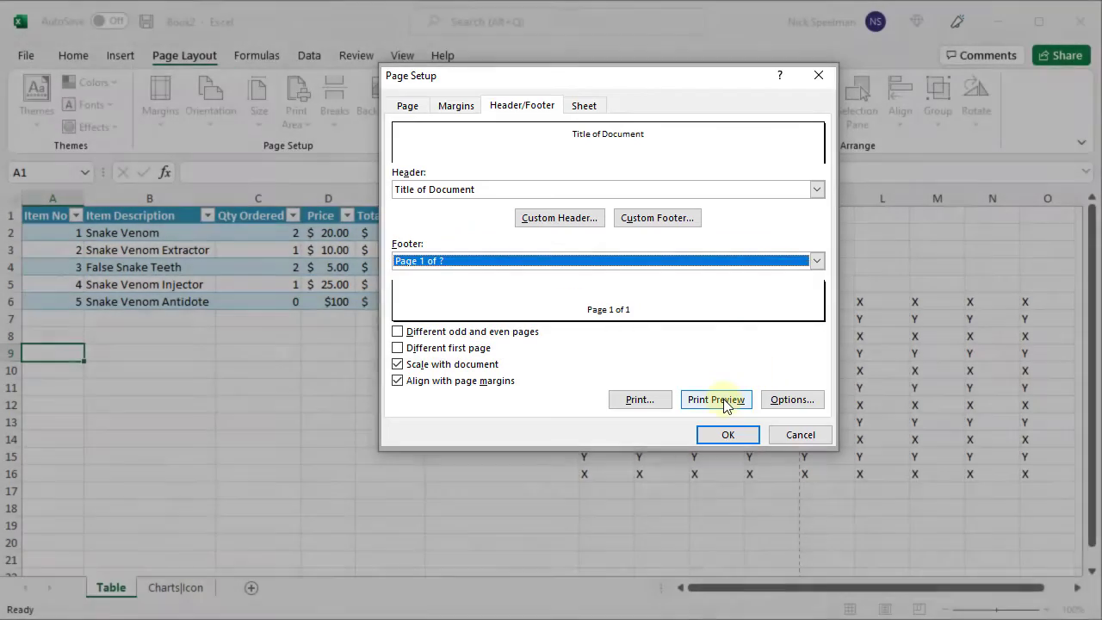
click(724, 401)
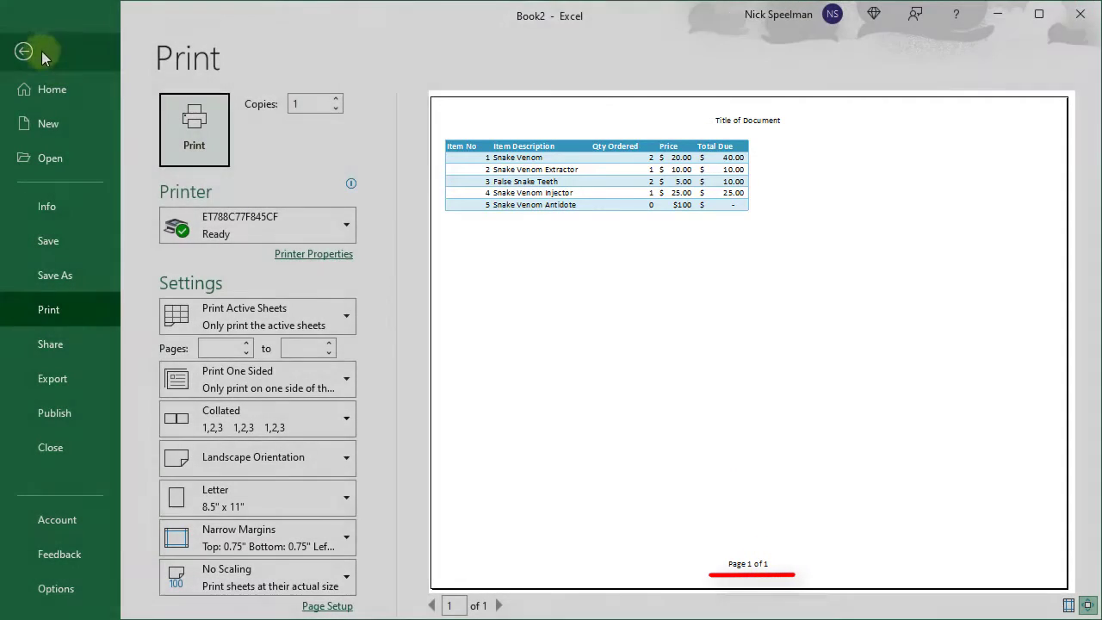
click(24, 50)
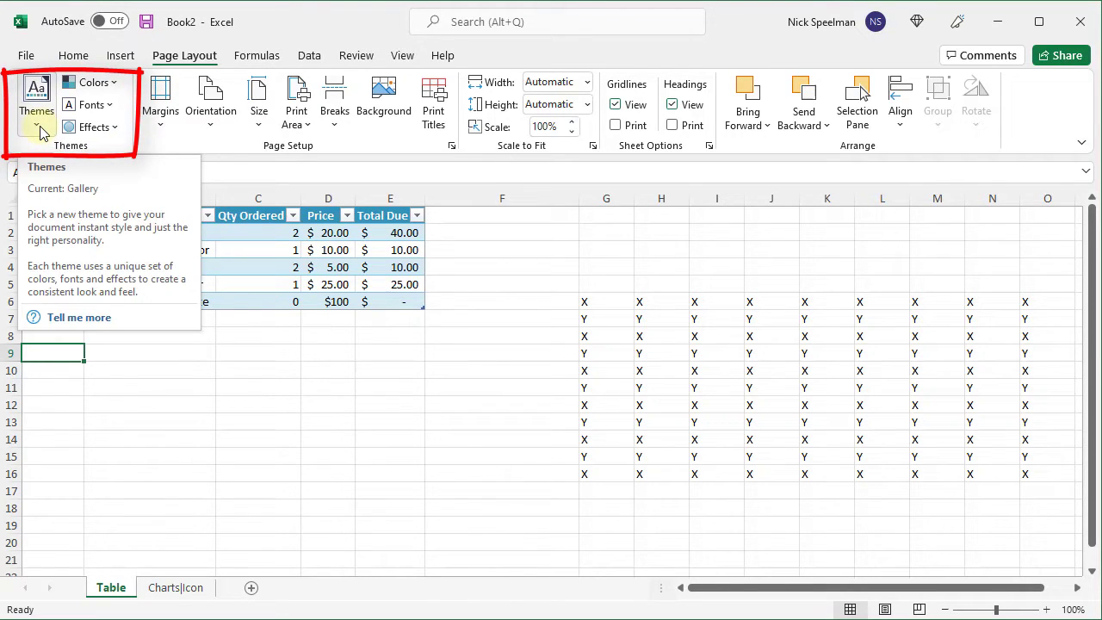
- Try the Facet theme, then apply another theme with an olive table header
click(332, 265)
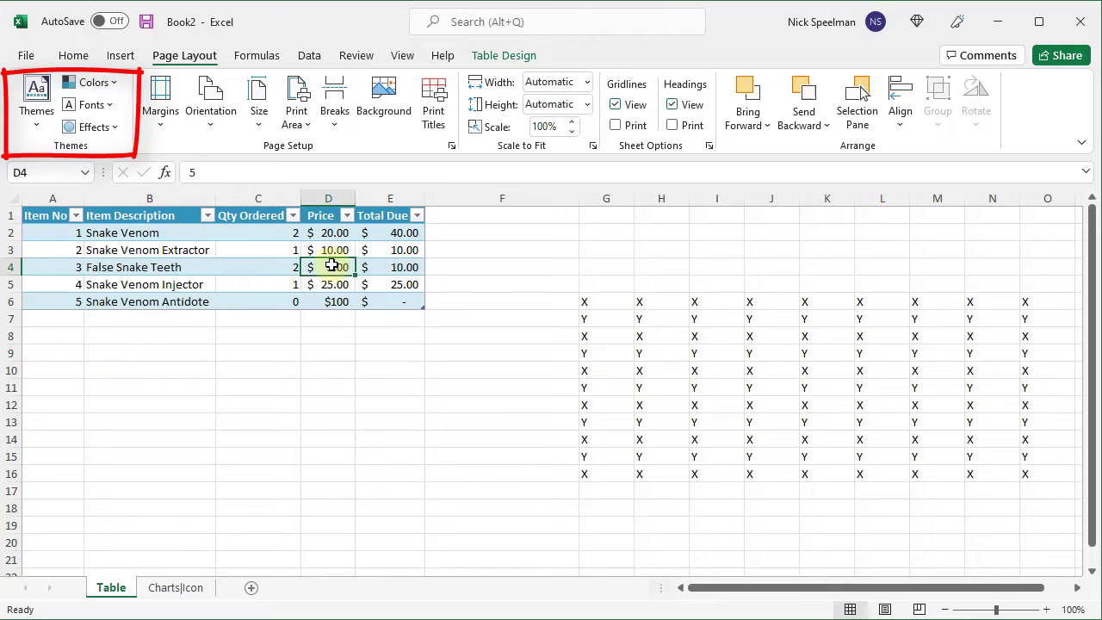
click(38, 126)
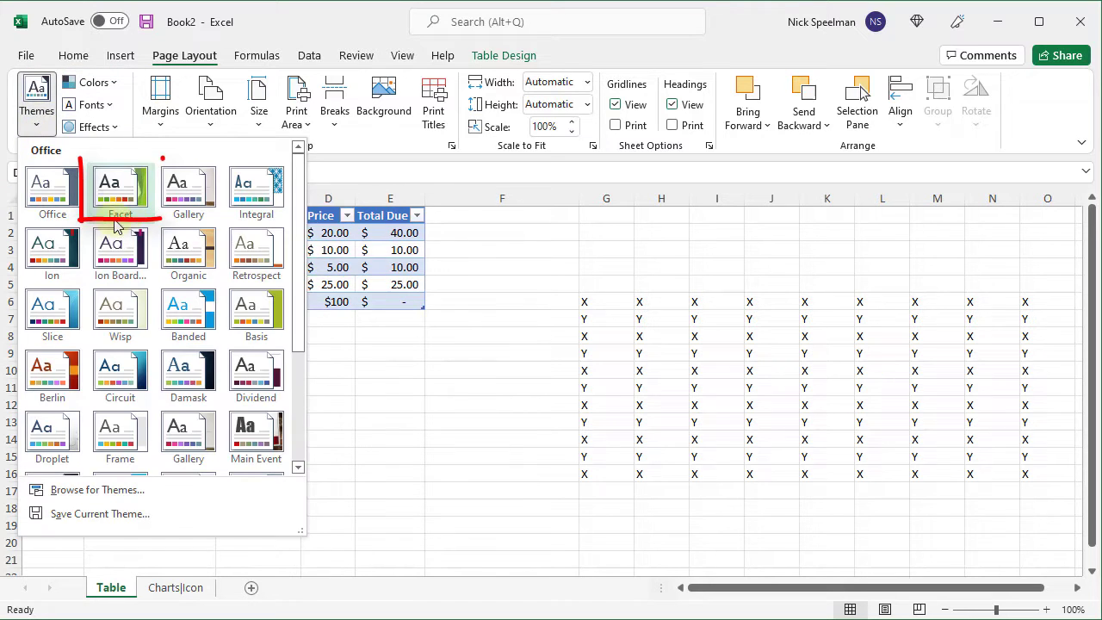
click(119, 186)
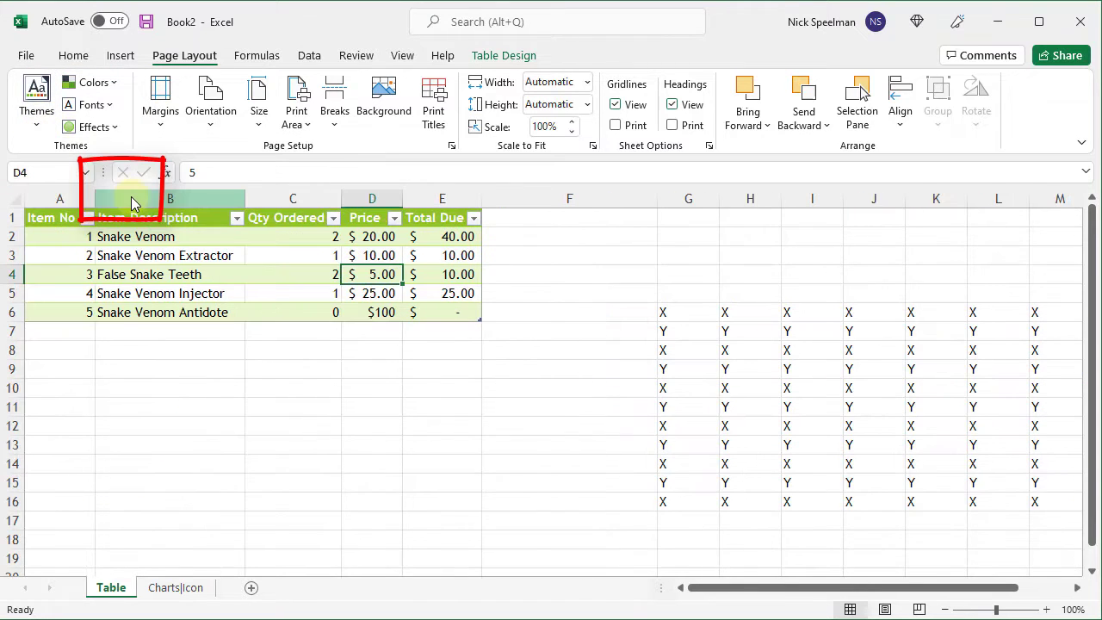
click(36, 108)
click(255, 310)
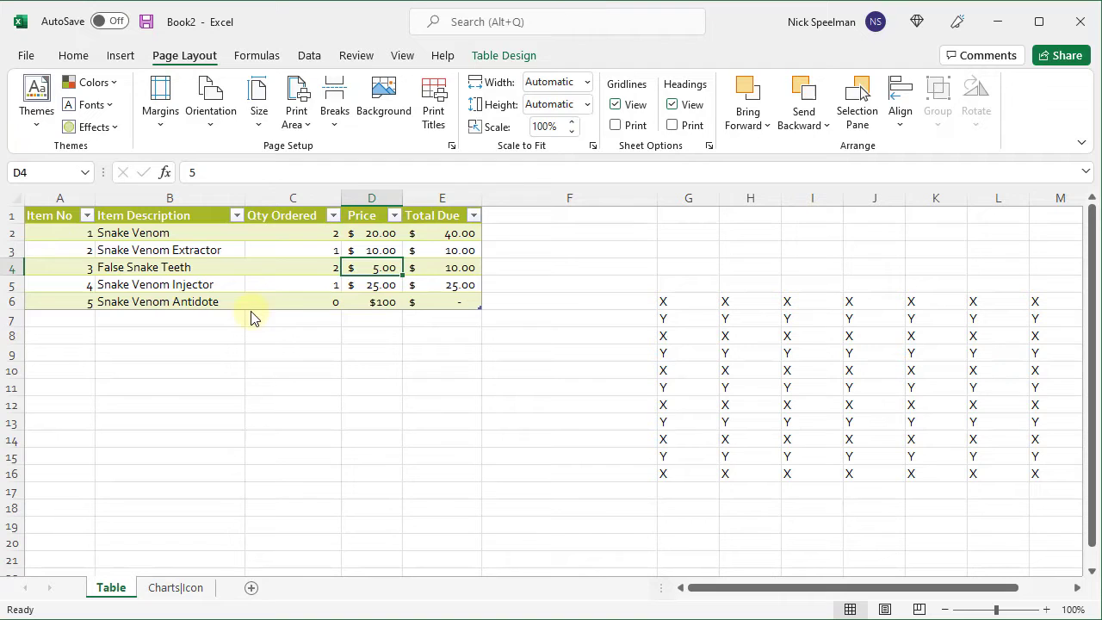
- Switch the theme colours to Blue and the theme fonts to Candara
click(114, 84)
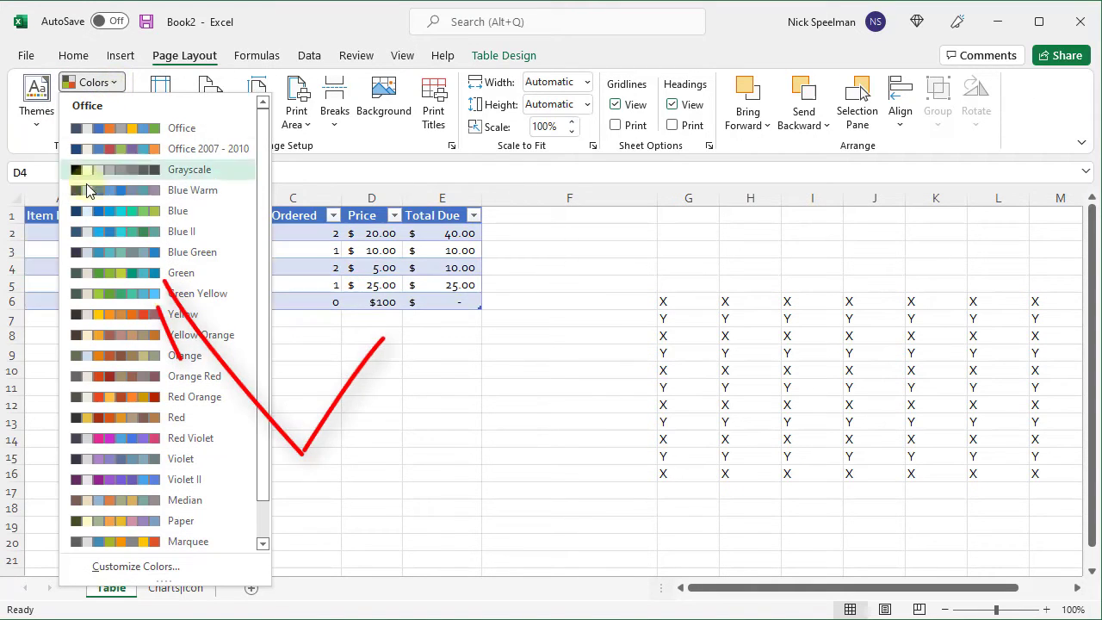
click(94, 216)
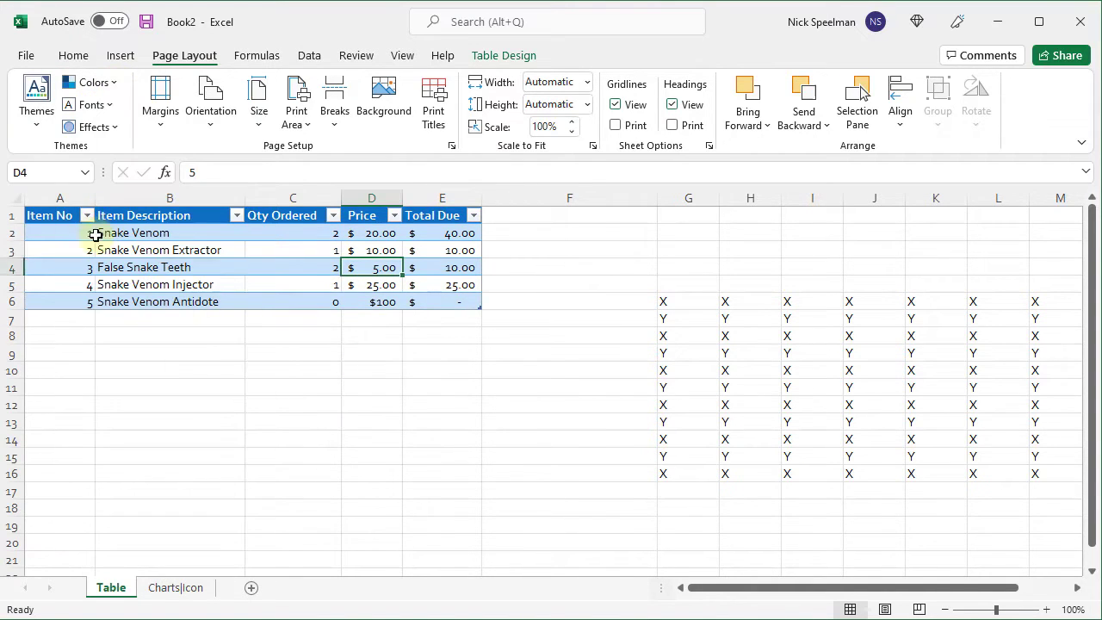
click(110, 105)
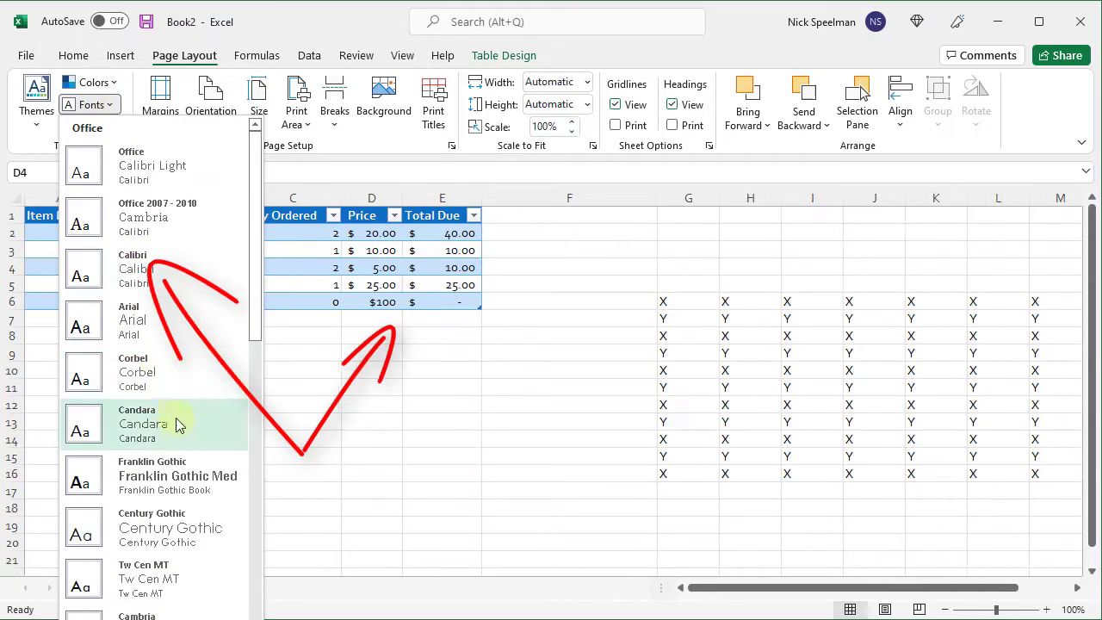
click(176, 425)
click(111, 129)
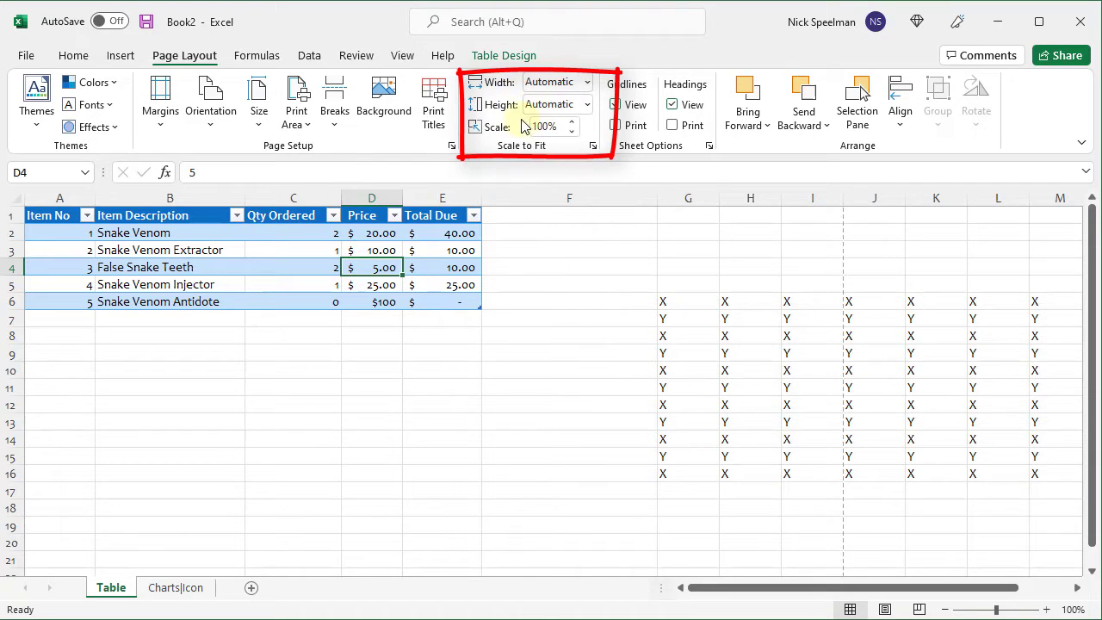
click(24, 57)
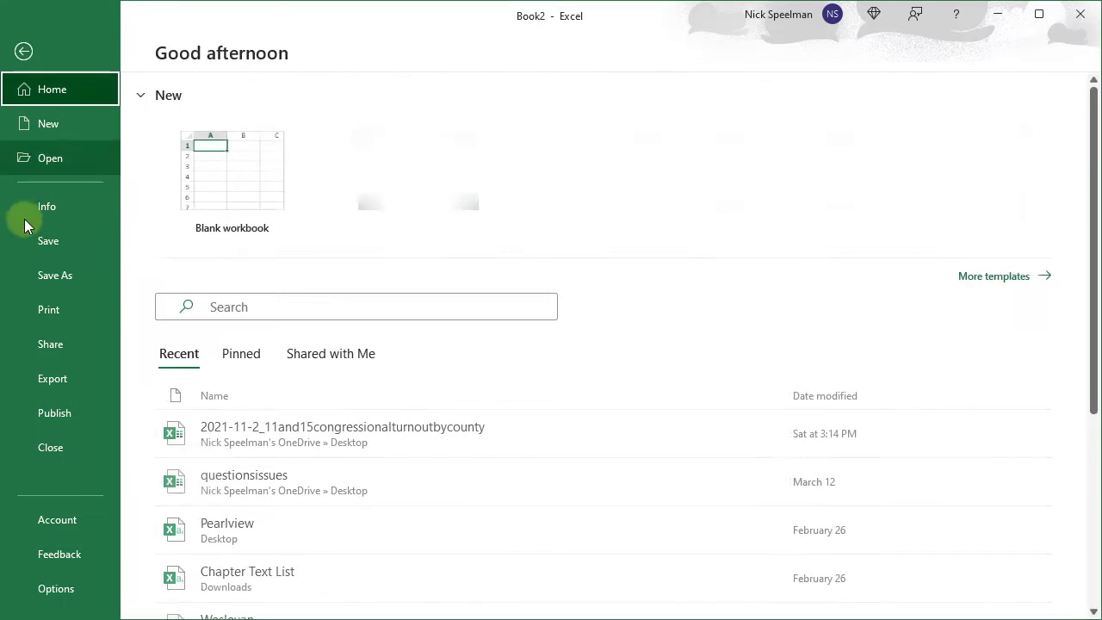
click(68, 299)
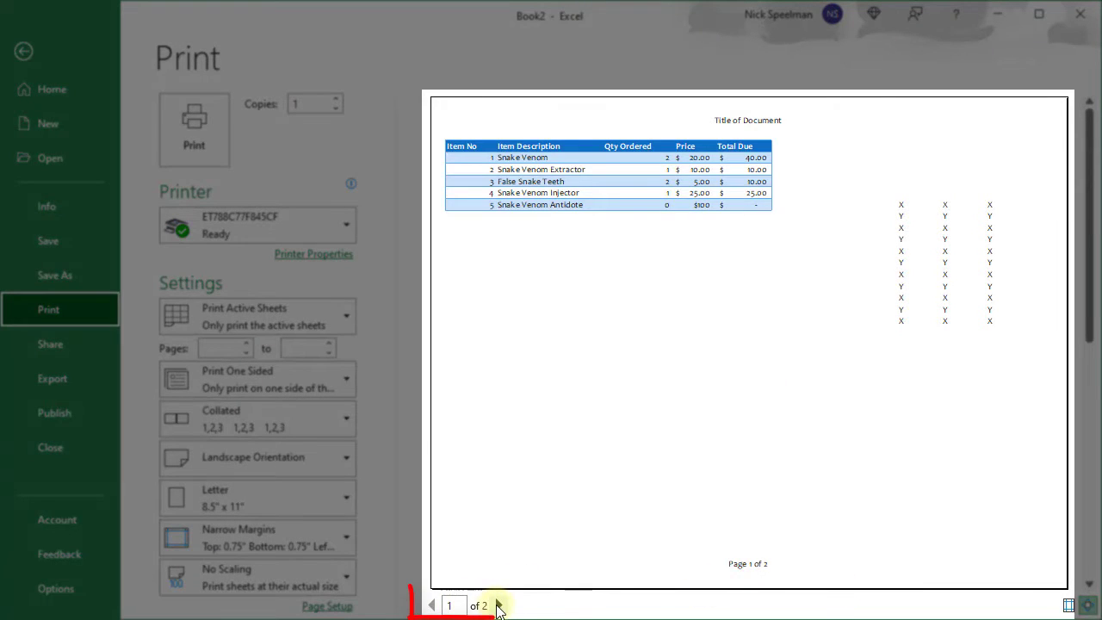
click(499, 606)
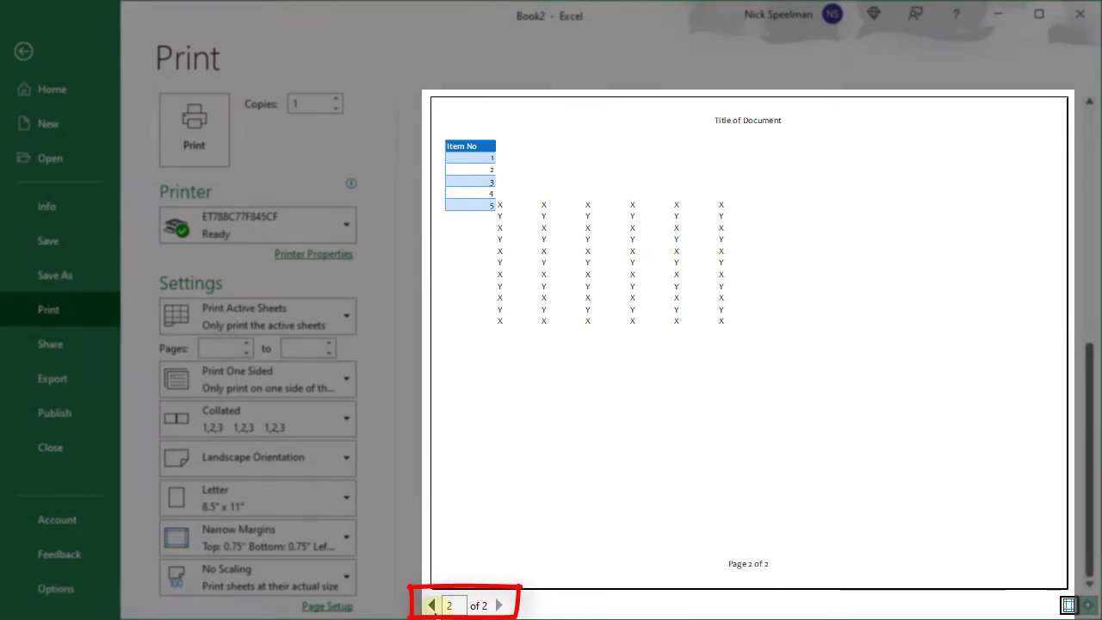
click(432, 605)
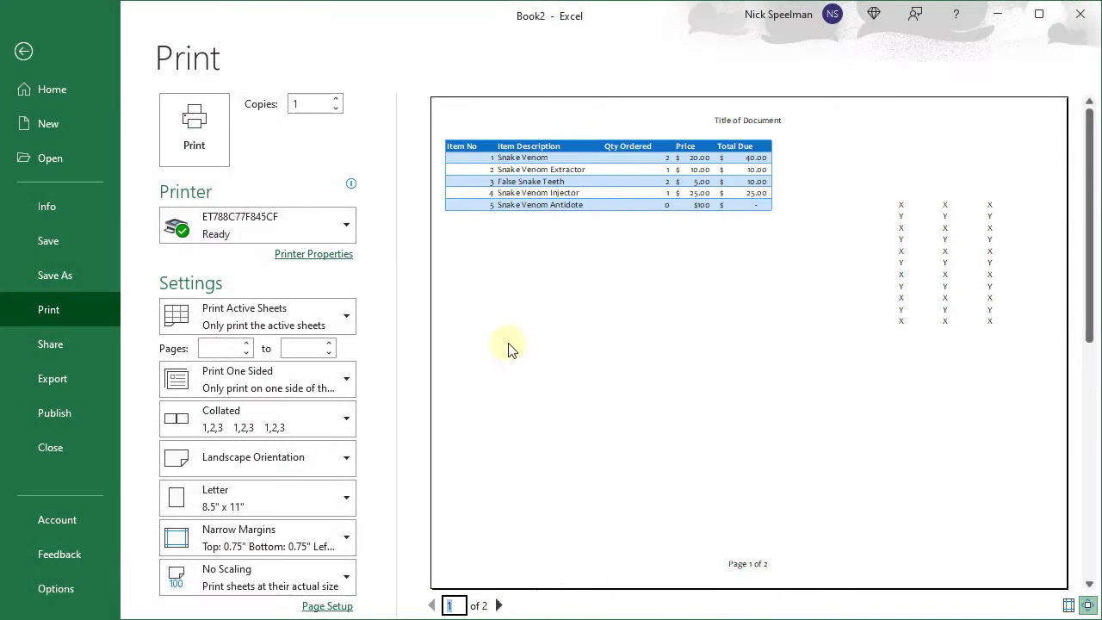
key(Escape)
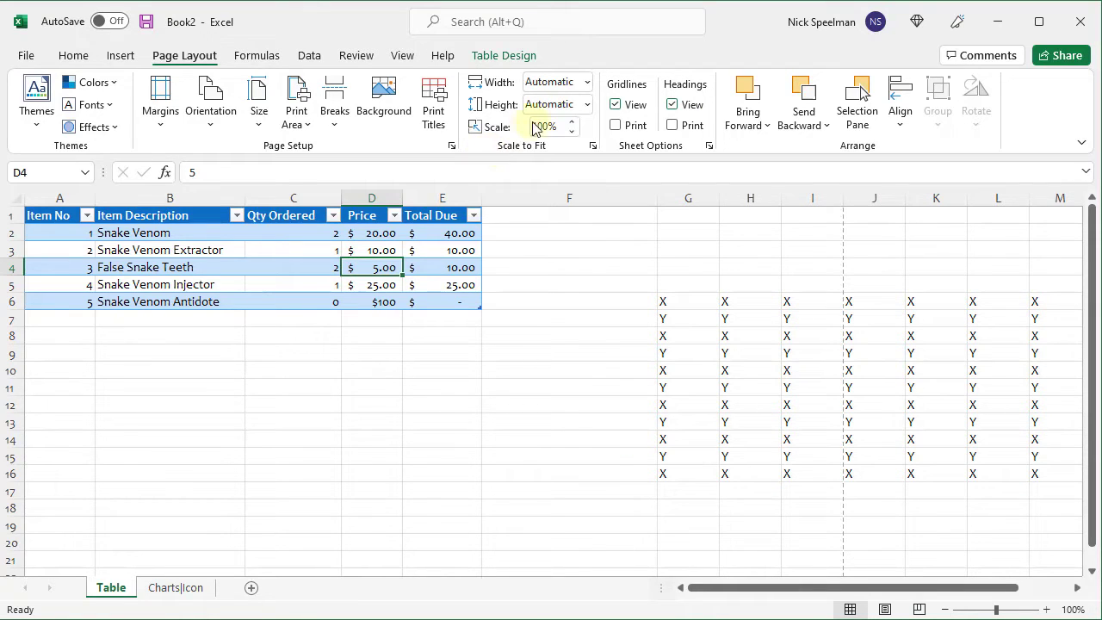
- Fit the print width to 1 page (67% scale) and preview the single-page printout
click(588, 82)
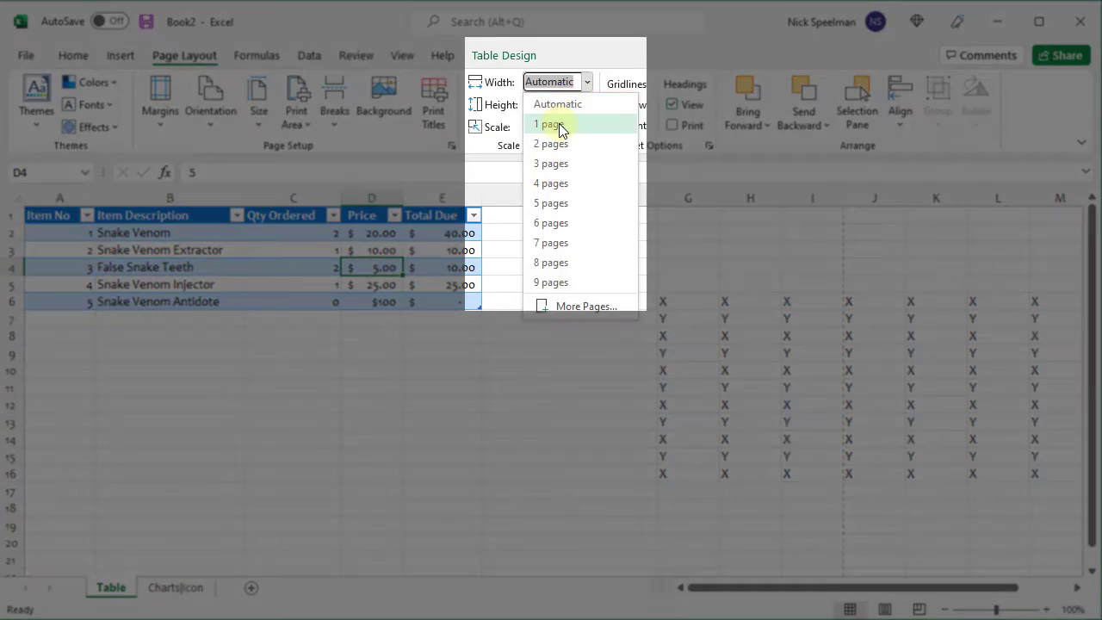
click(558, 125)
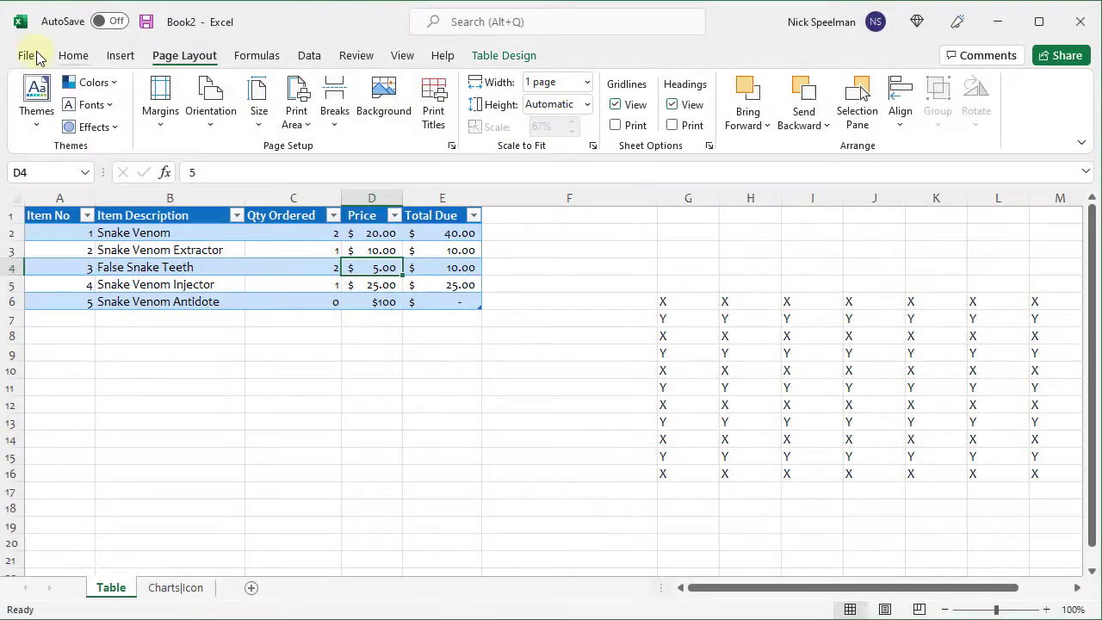
click(31, 56)
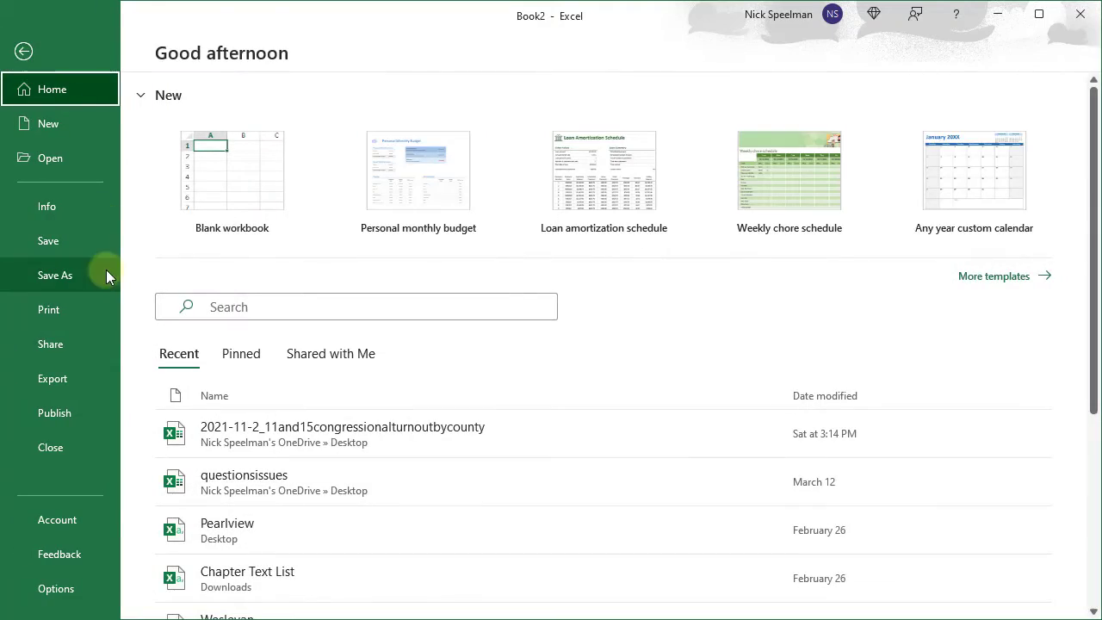
click(61, 311)
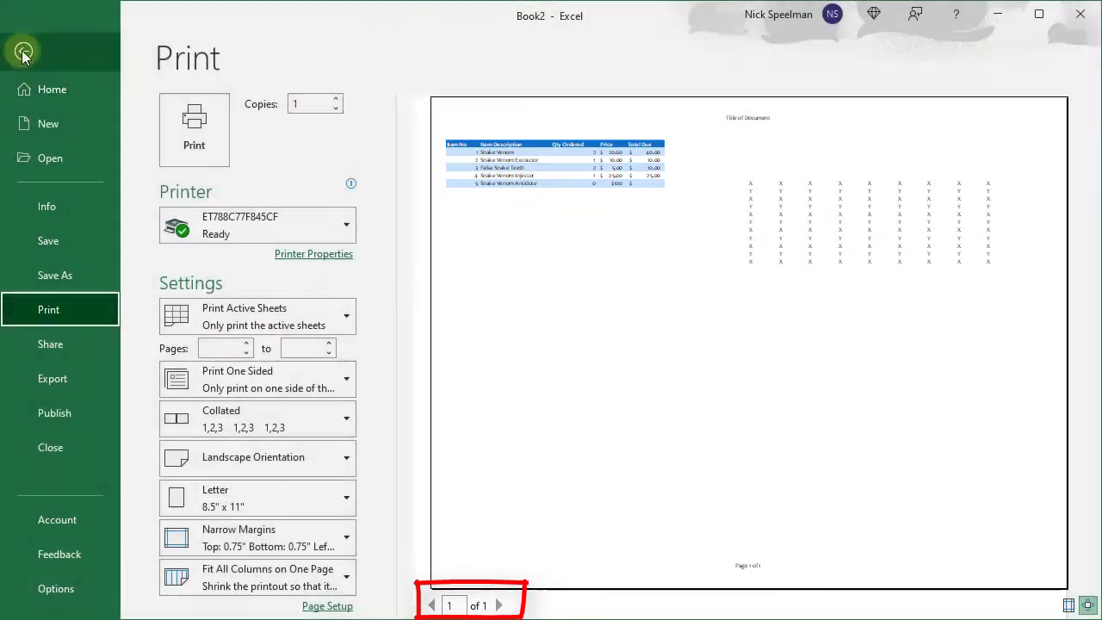
- Set the page width fit back to Automatic
click(23, 51)
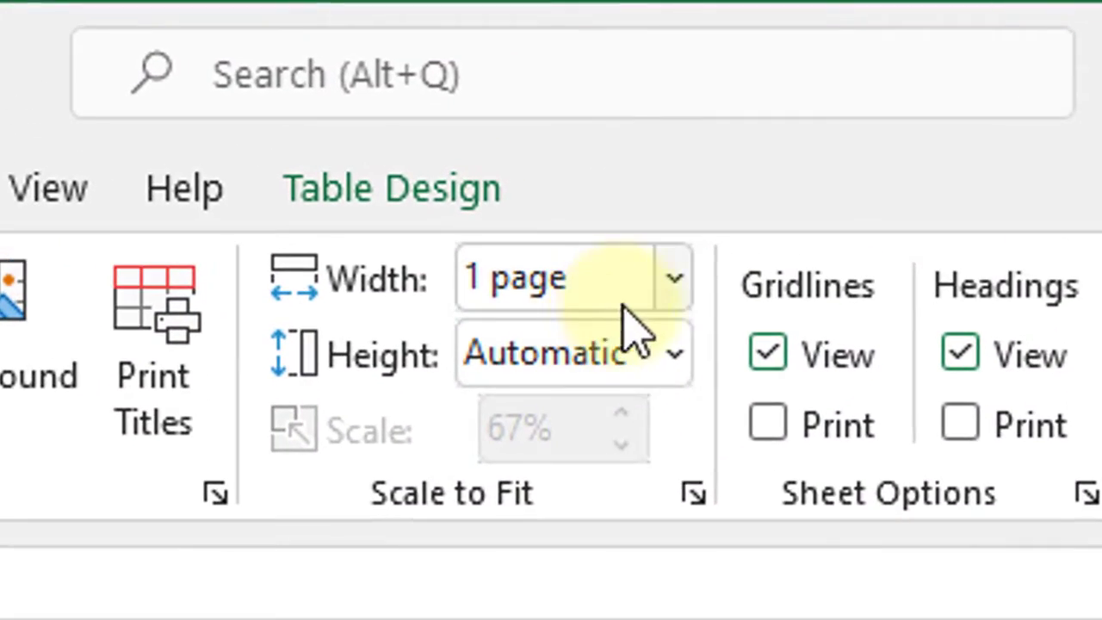
click(668, 289)
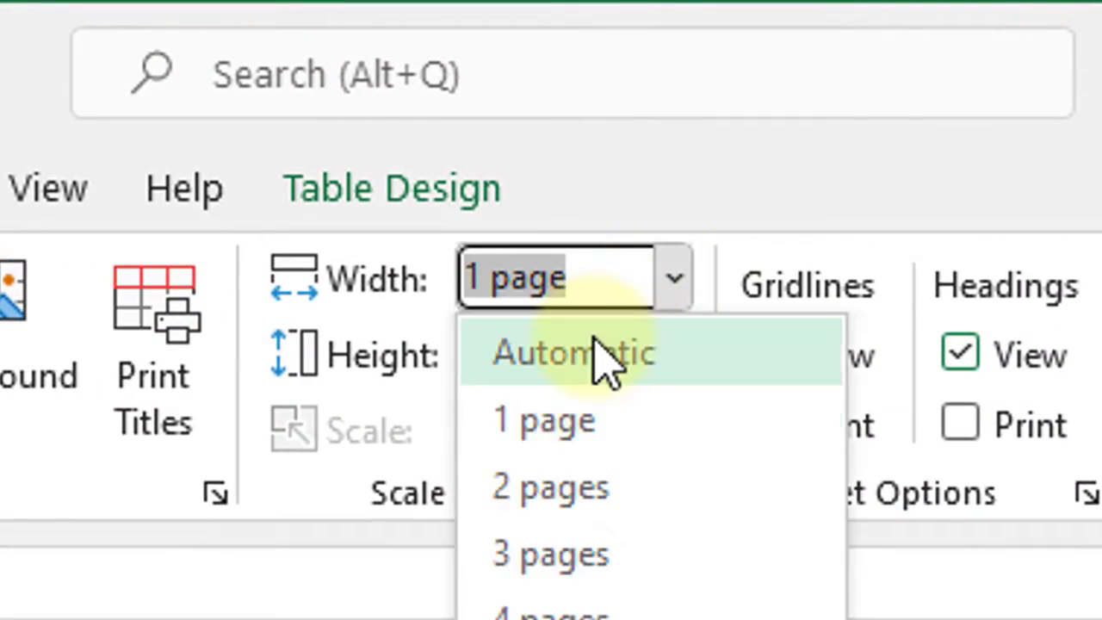
click(603, 355)
- Change the print scale to 12% and preview the scaled printout
click(534, 439)
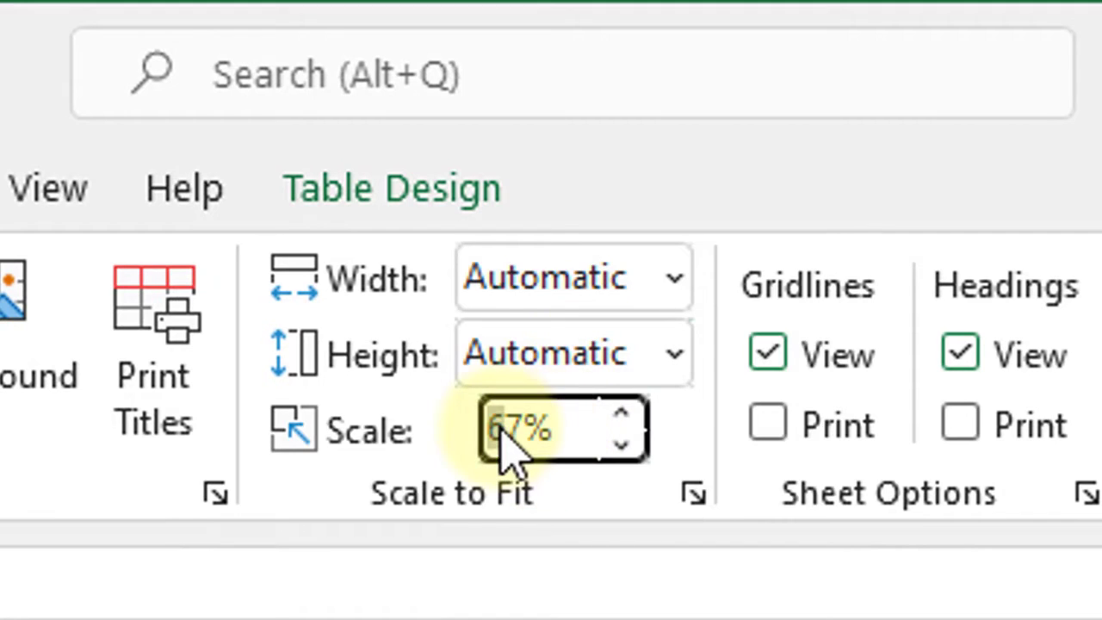
drag(579, 428, 492, 423)
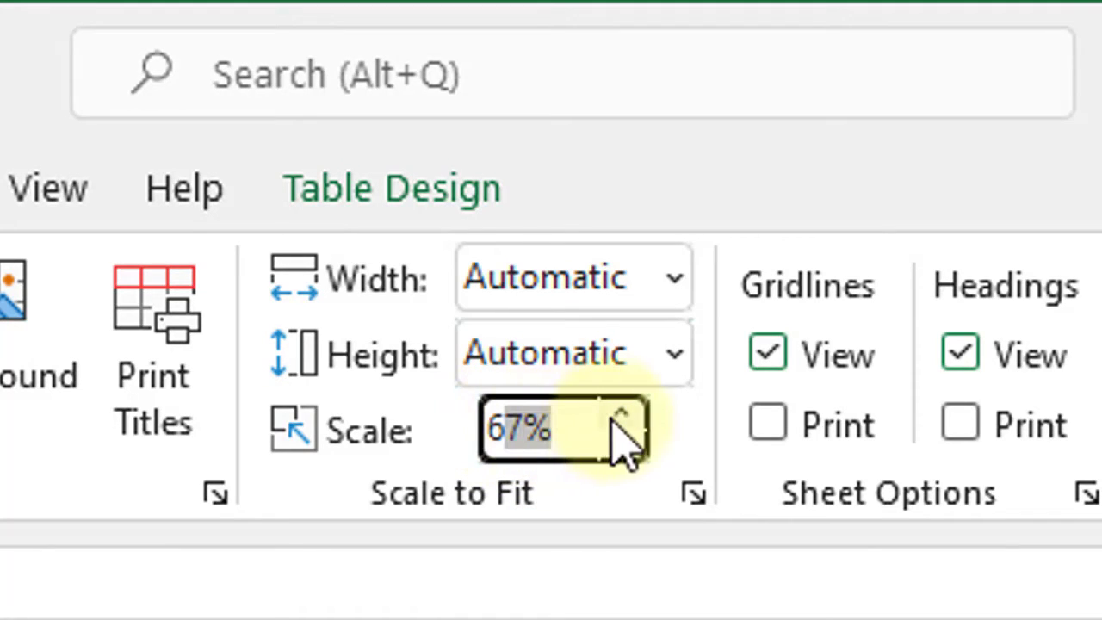
key(BackSpace)
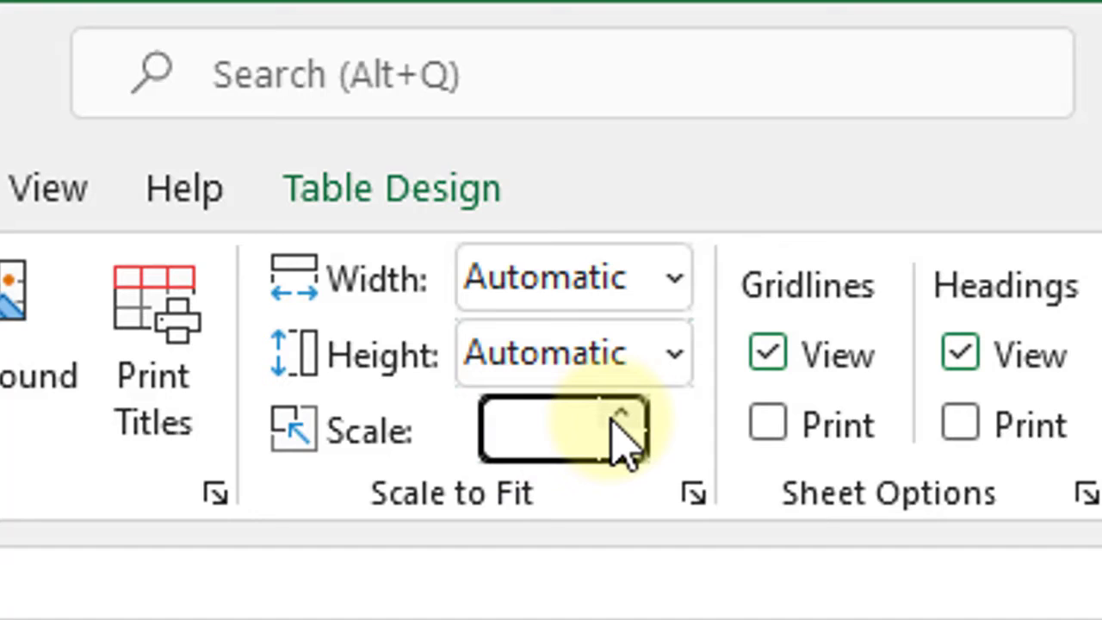
key(Return)
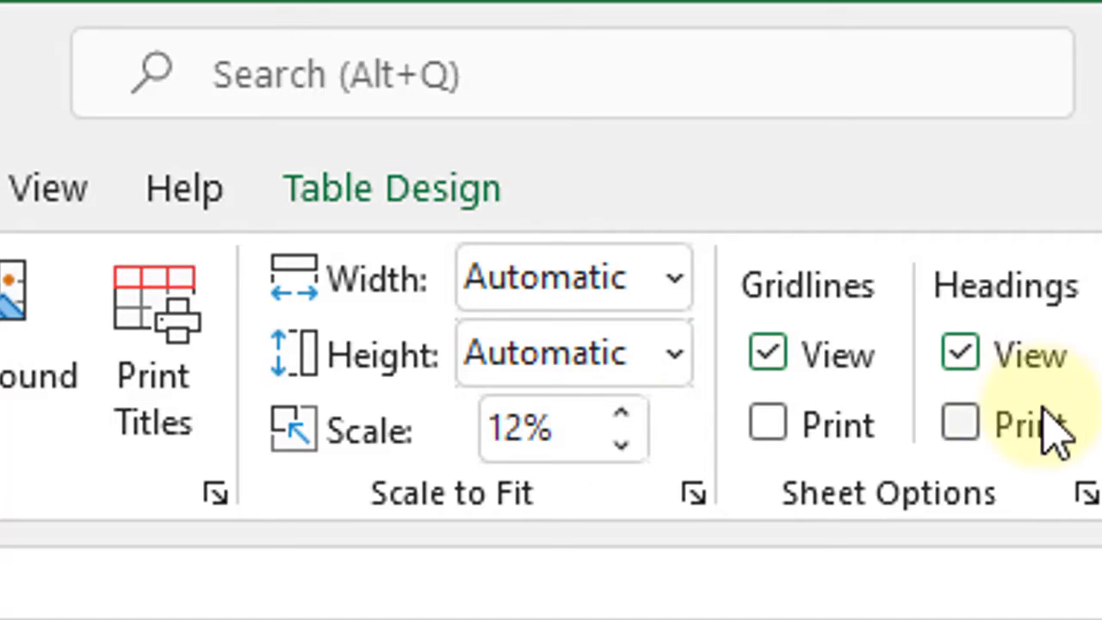
key(alt+f)
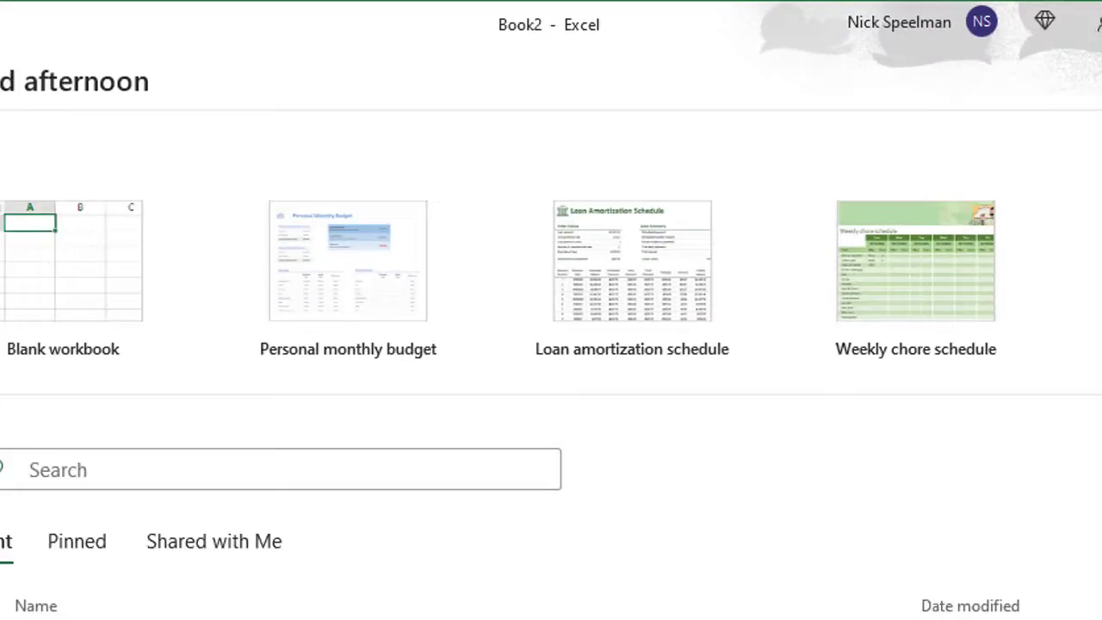
click(59, 305)
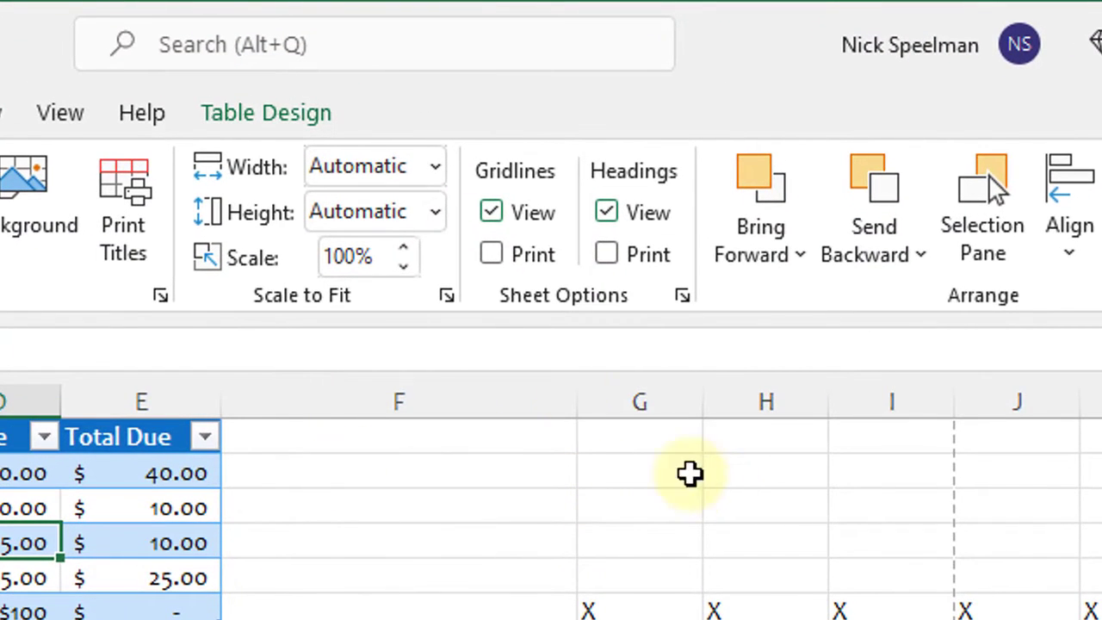
click(491, 214)
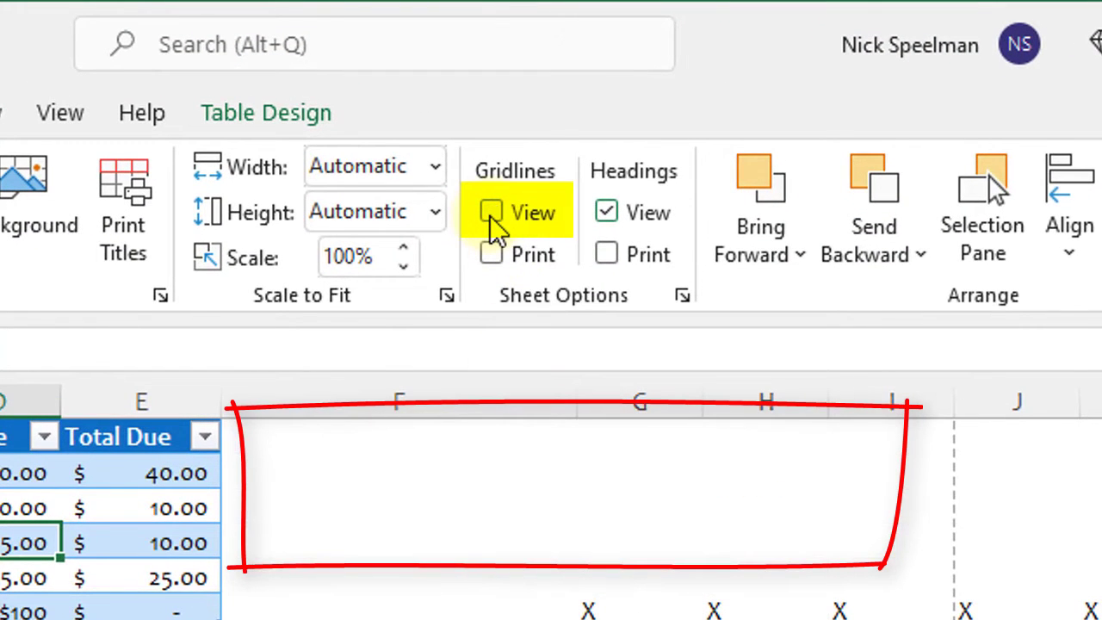
click(491, 214)
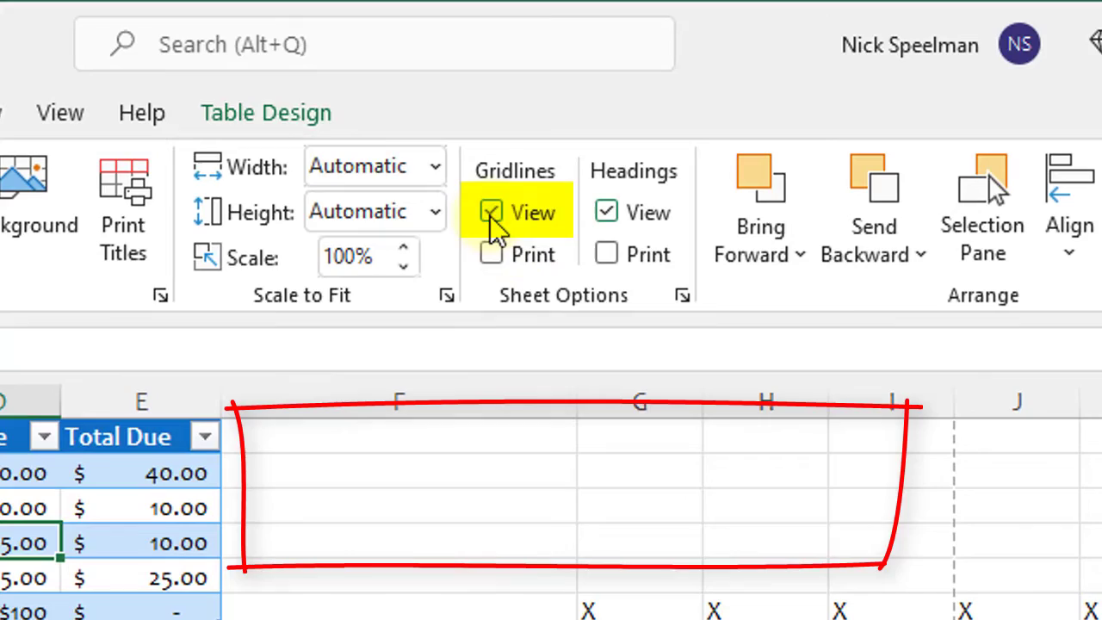
click(493, 255)
click(18, 61)
click(60, 312)
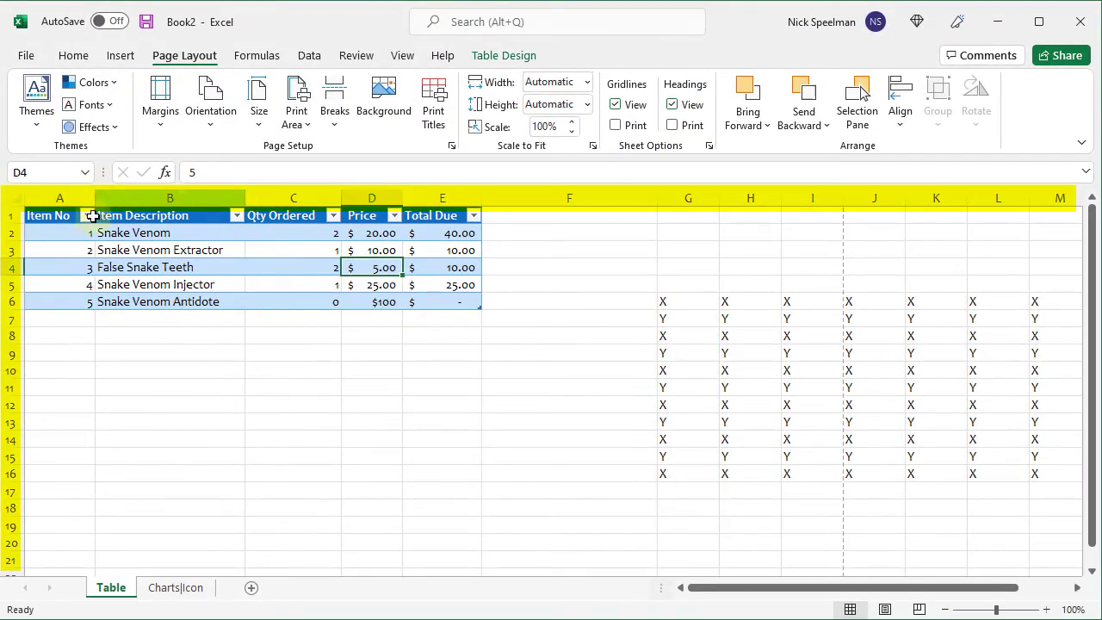
click(672, 105)
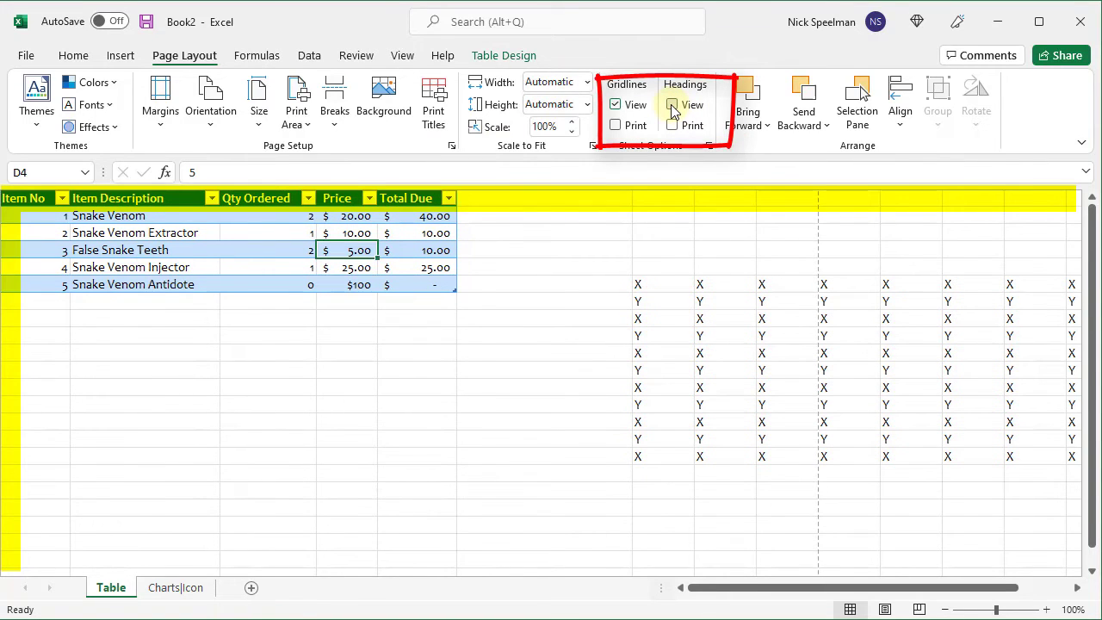
click(671, 105)
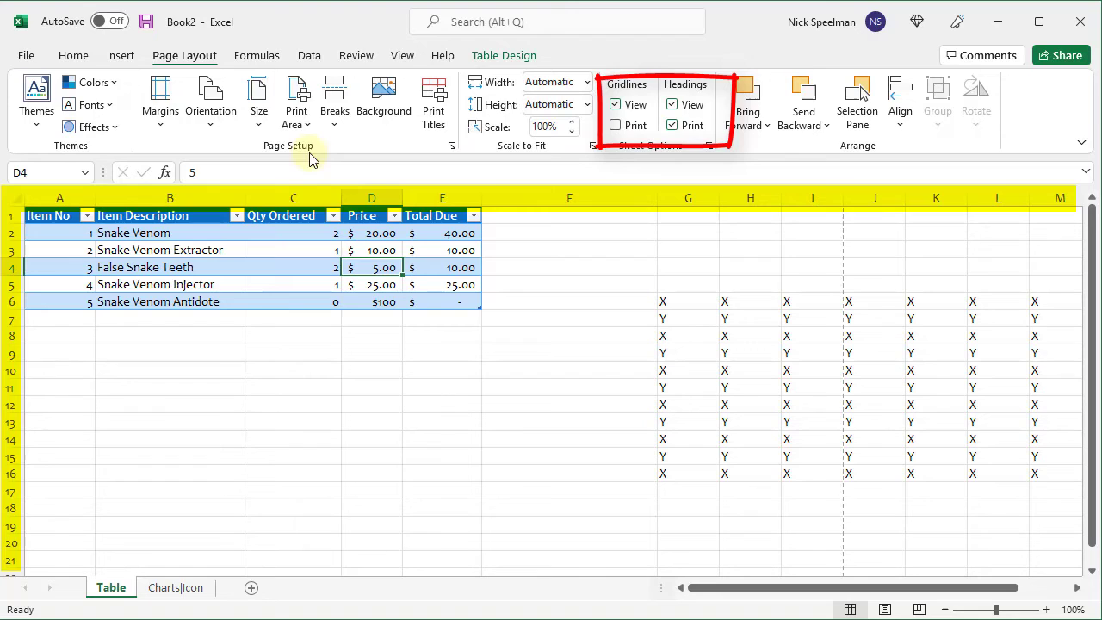
- On Charts|Icon, bring the alien icon forward, send it behind the pie chart, and list objects
click(184, 589)
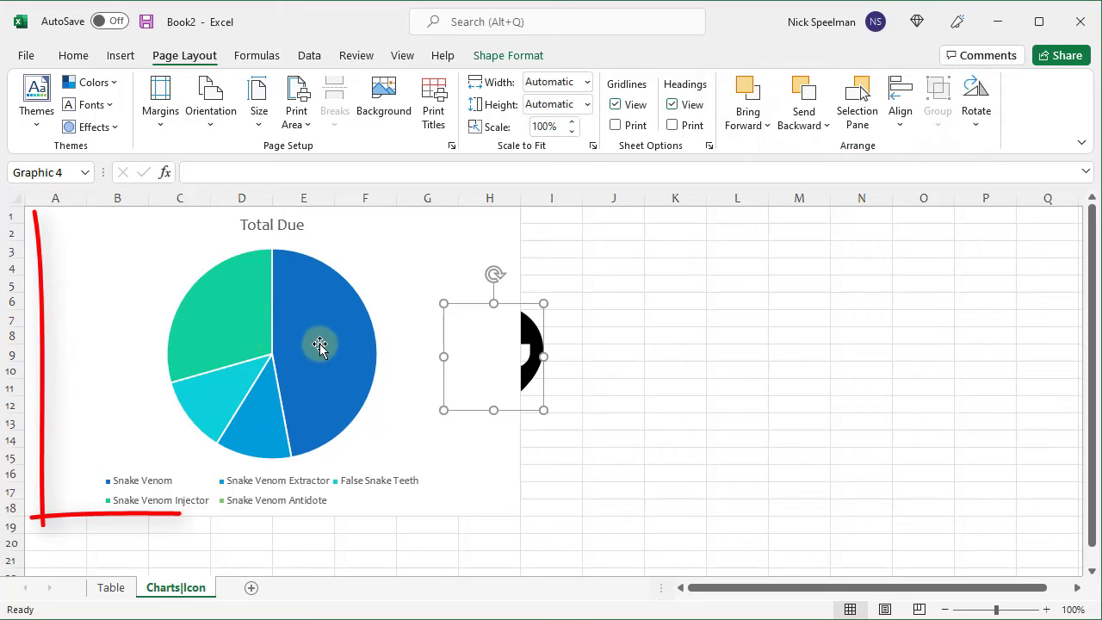
click(608, 406)
click(541, 353)
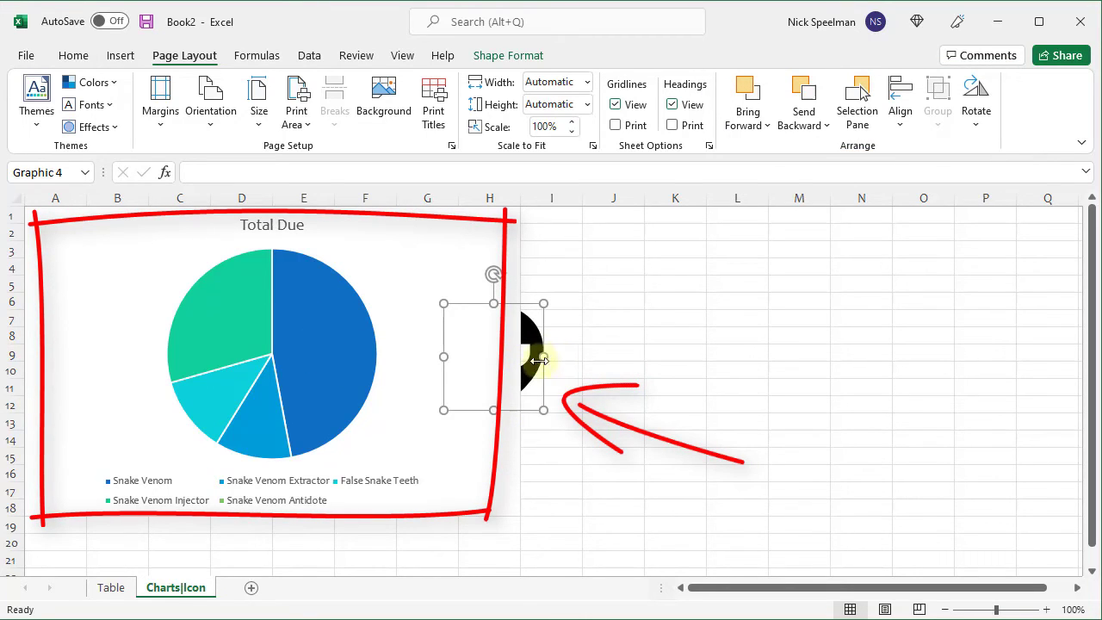
click(749, 93)
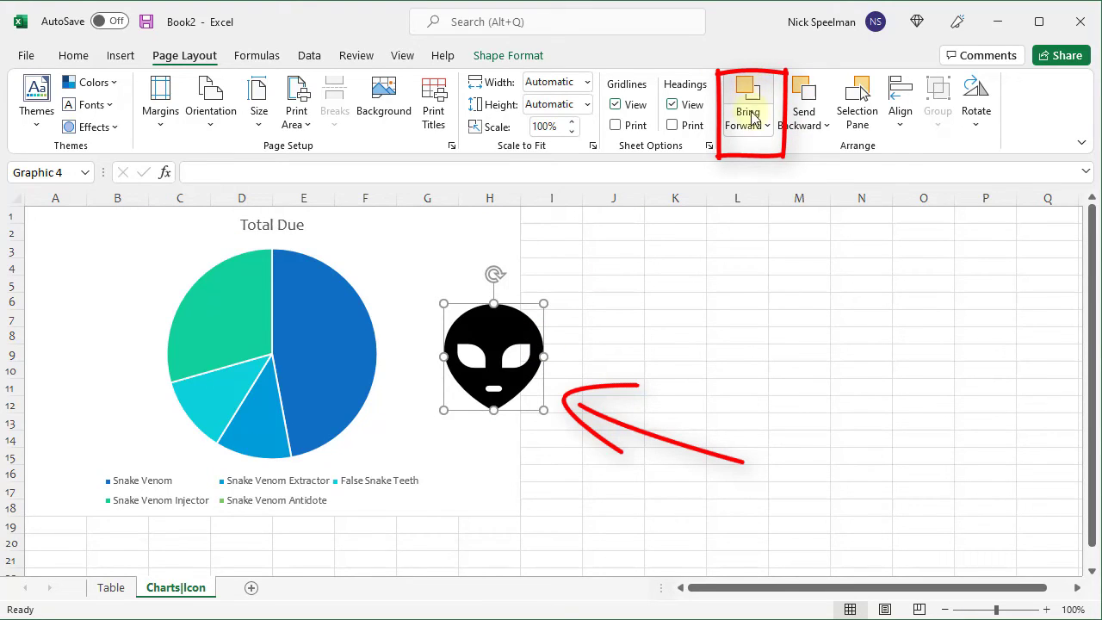
click(802, 94)
click(862, 121)
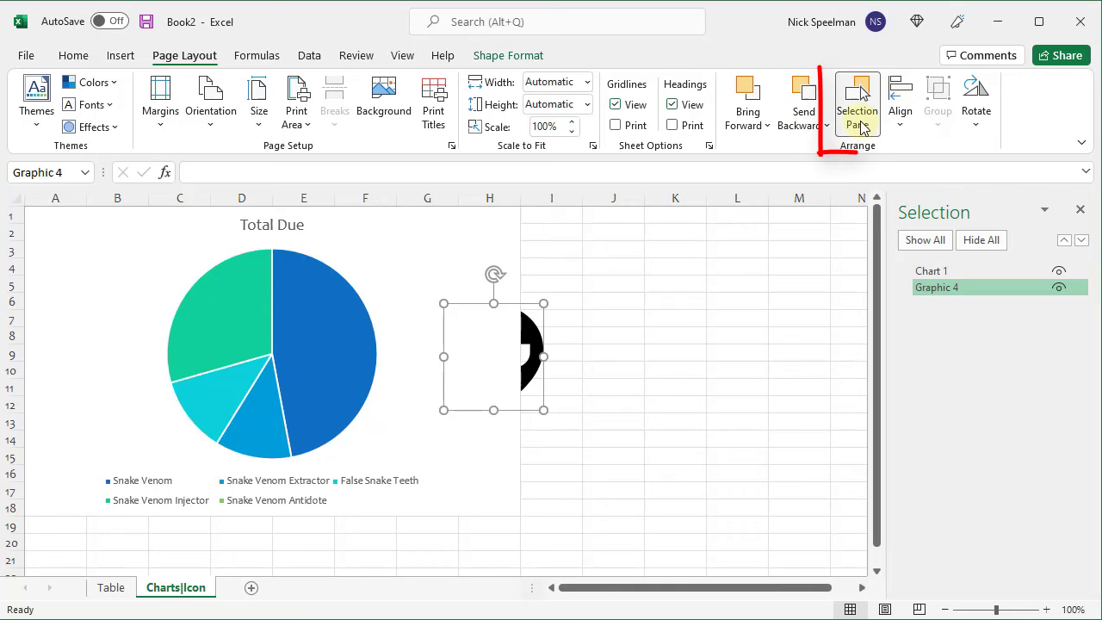
- Select Graphic 4 in the Selection Pane and bring it in front of Chart 1
click(943, 271)
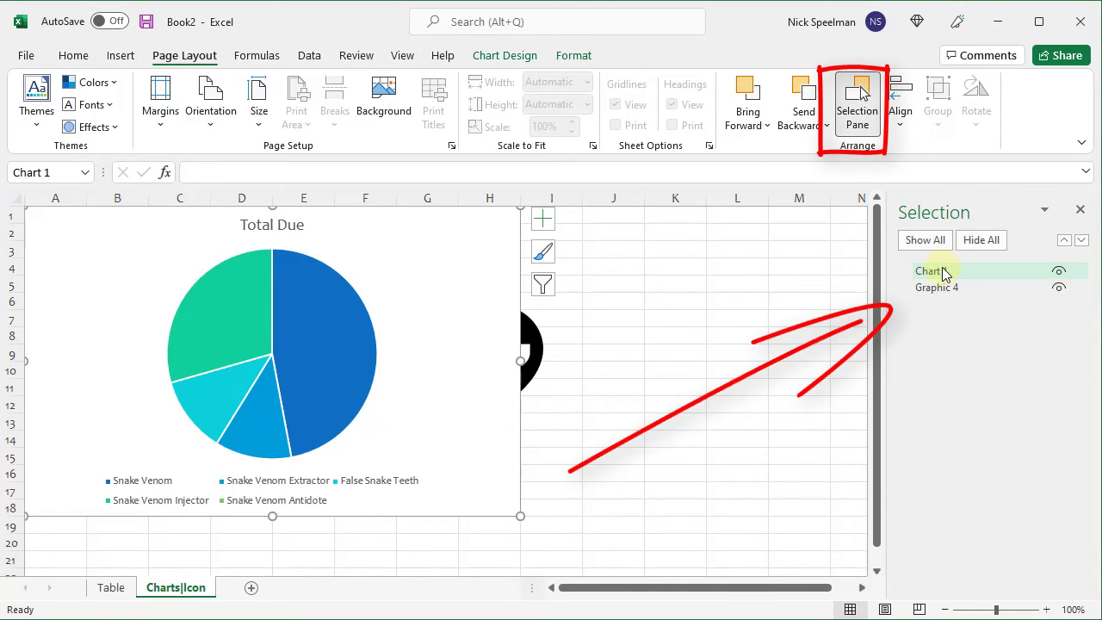
click(943, 291)
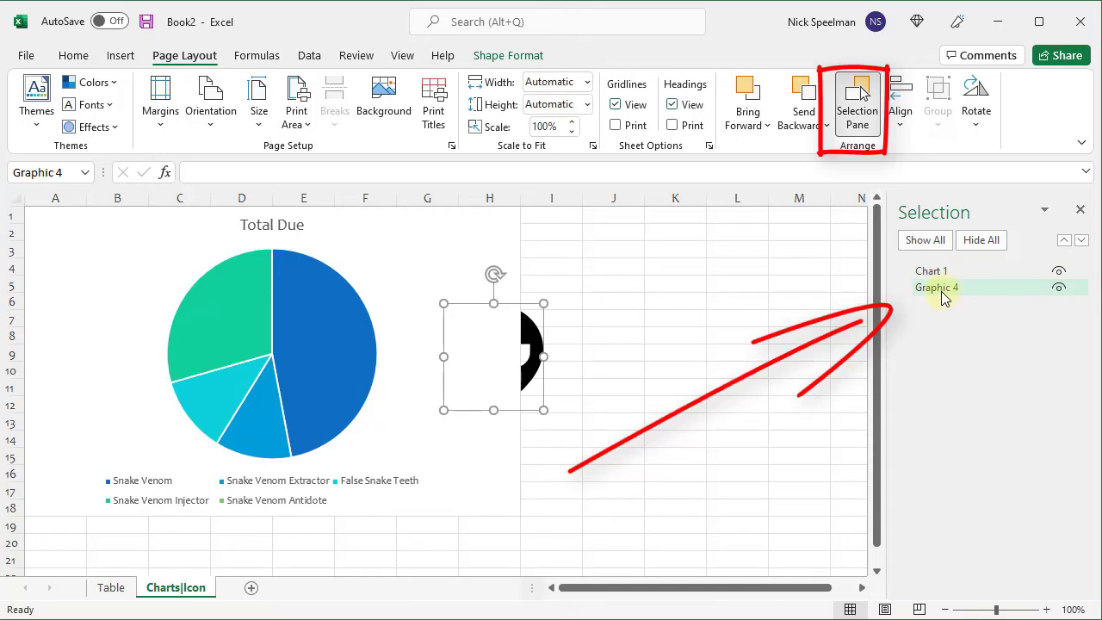
click(748, 95)
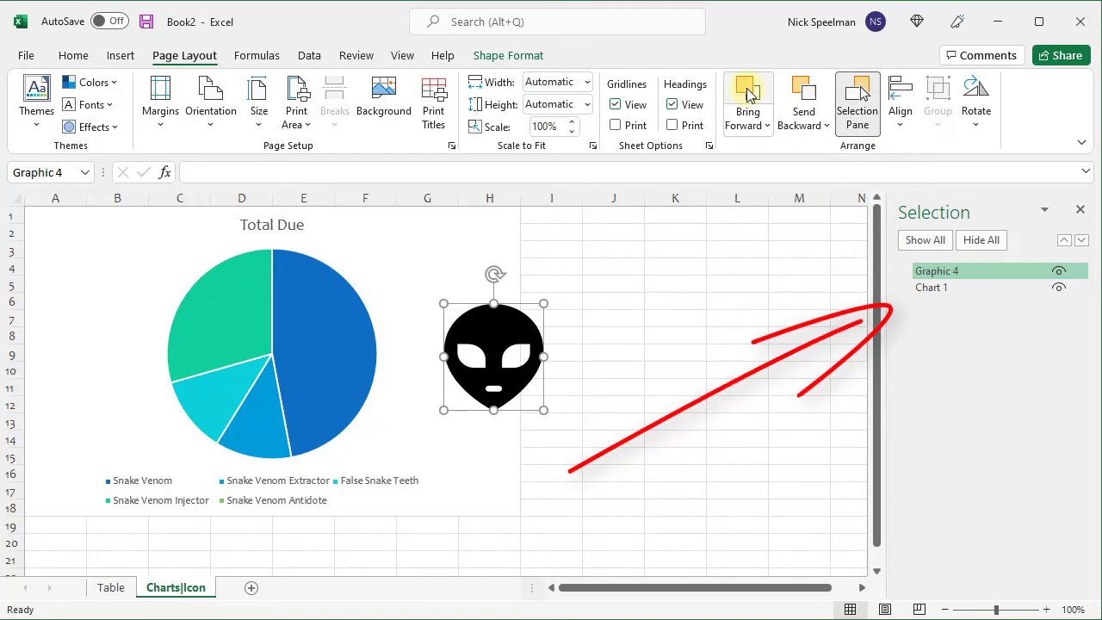
click(901, 125)
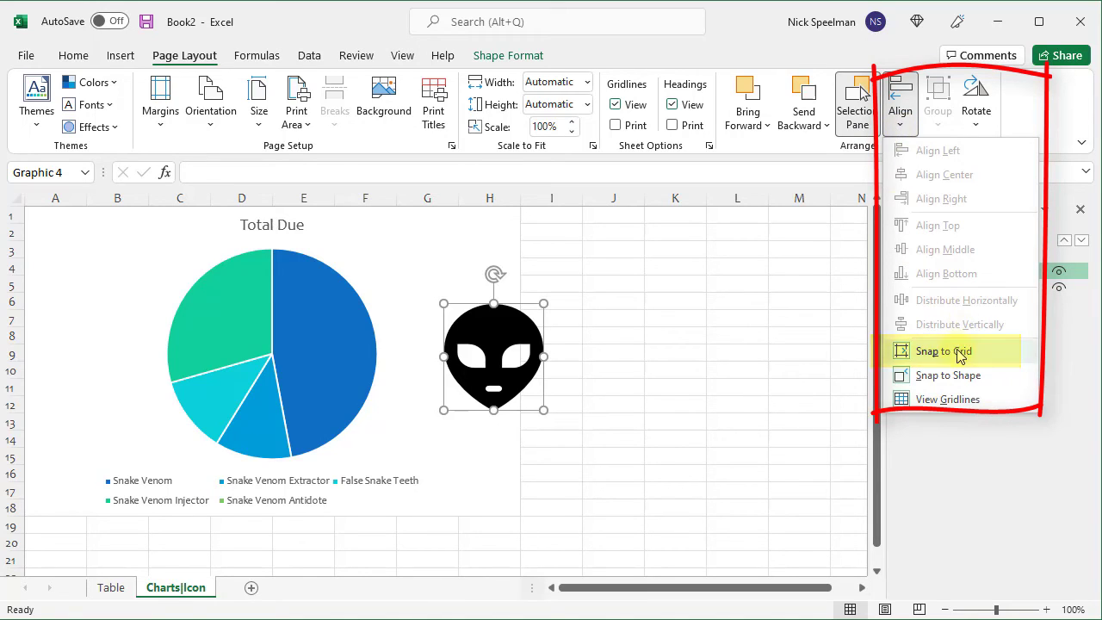
- With Snap to Grid toggled, drag the alien icon off the pie chart onto columns I–J
click(960, 357)
drag(501, 328, 714, 306)
click(901, 104)
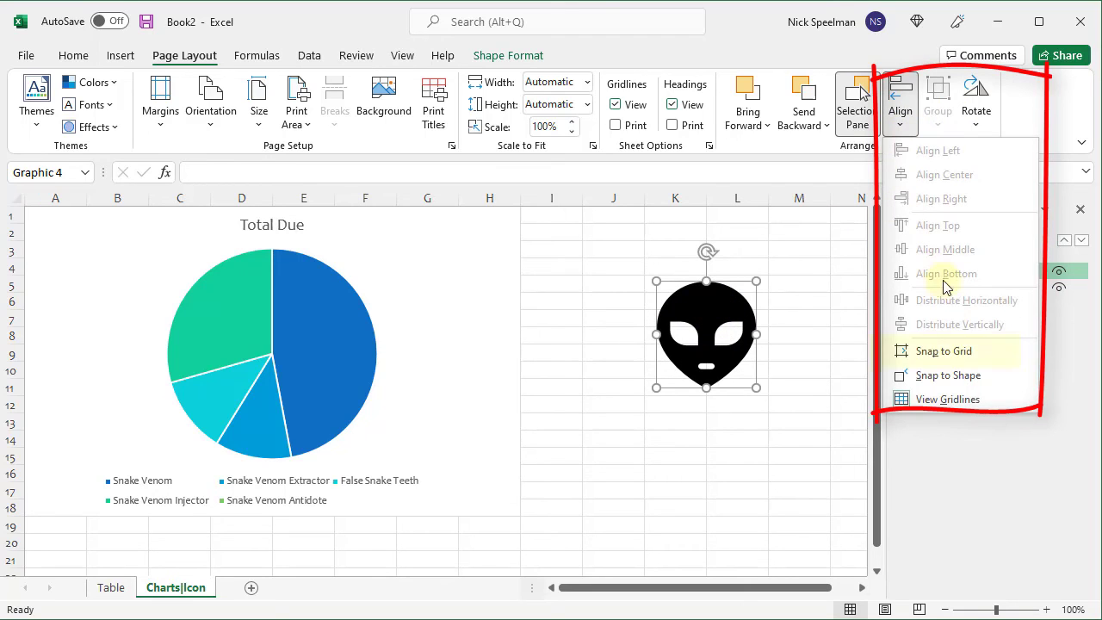
click(962, 353)
drag(721, 301, 634, 301)
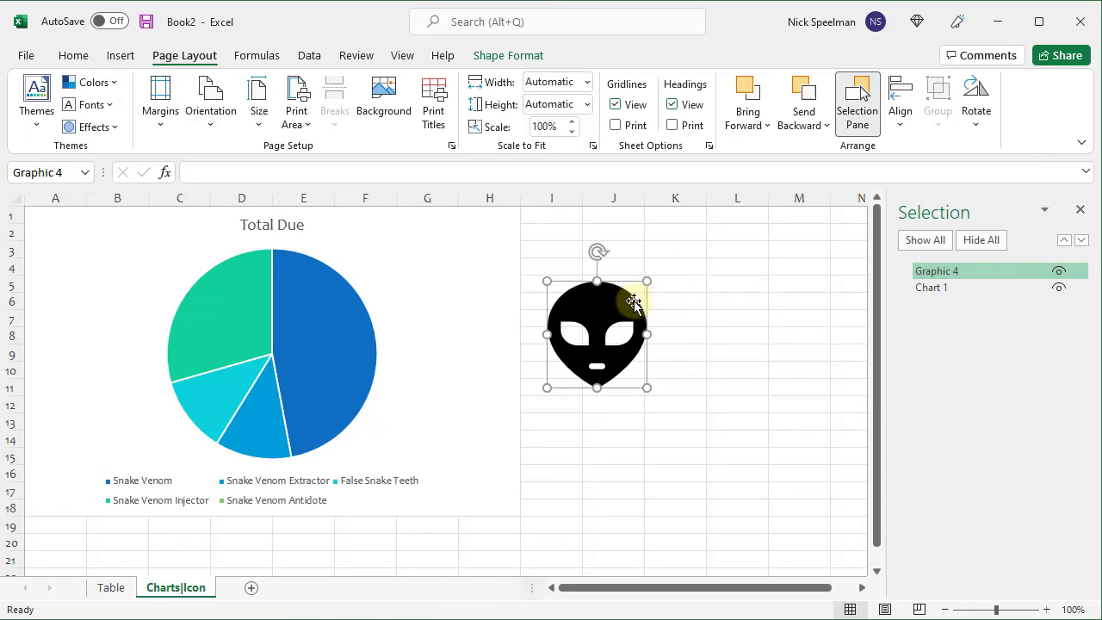
- Rotate the alien icon Left 90° so it lies on its side, chin pointing right
click(977, 94)
key(Escape)
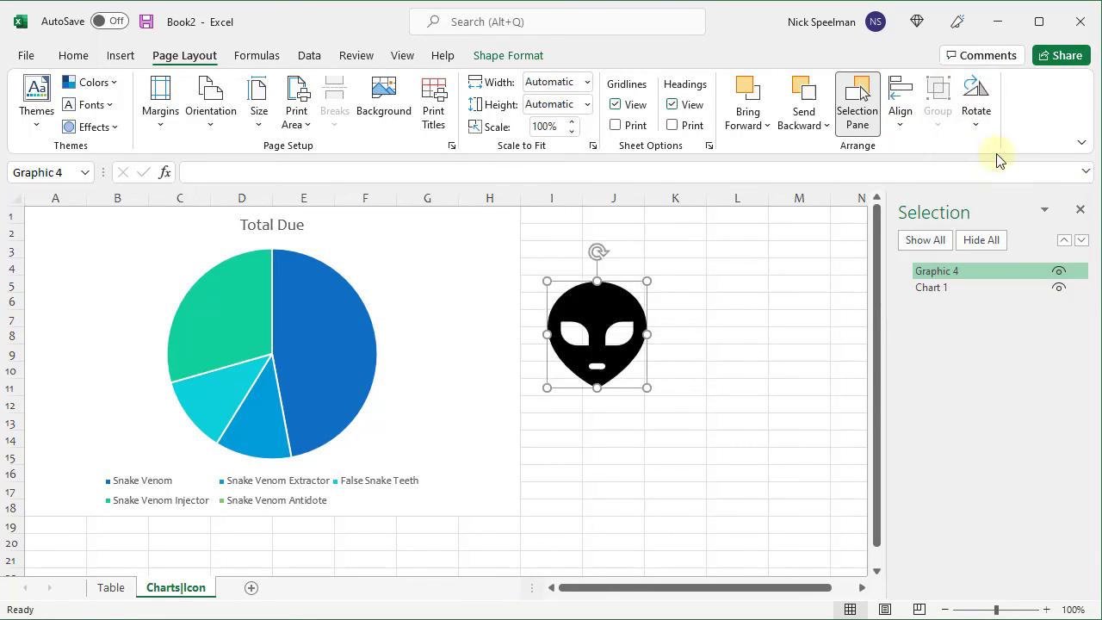
click(976, 94)
click(997, 177)
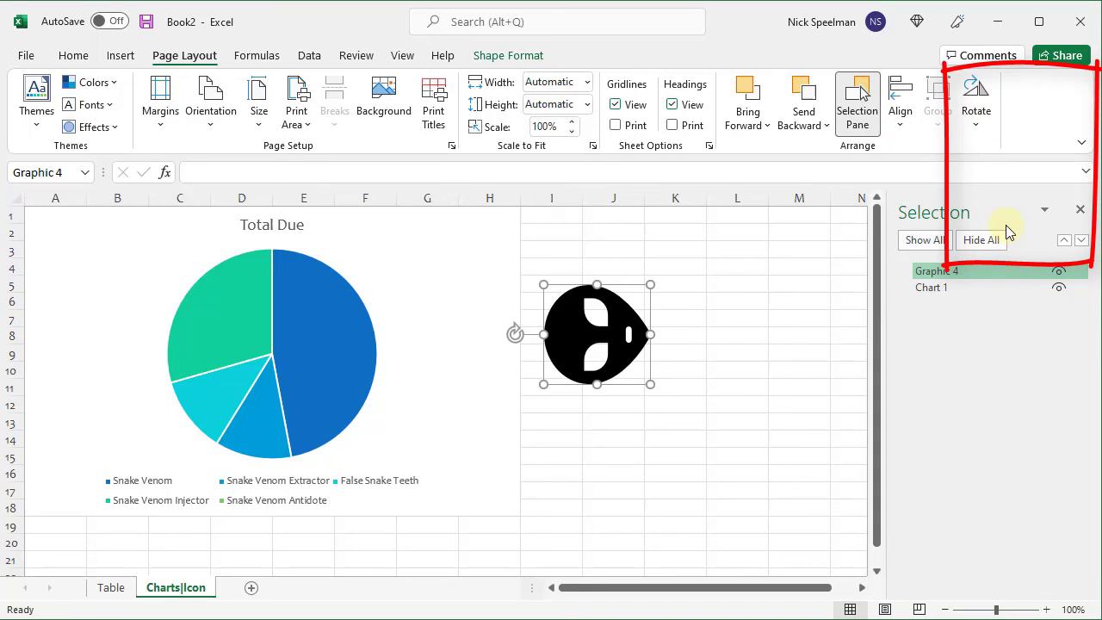